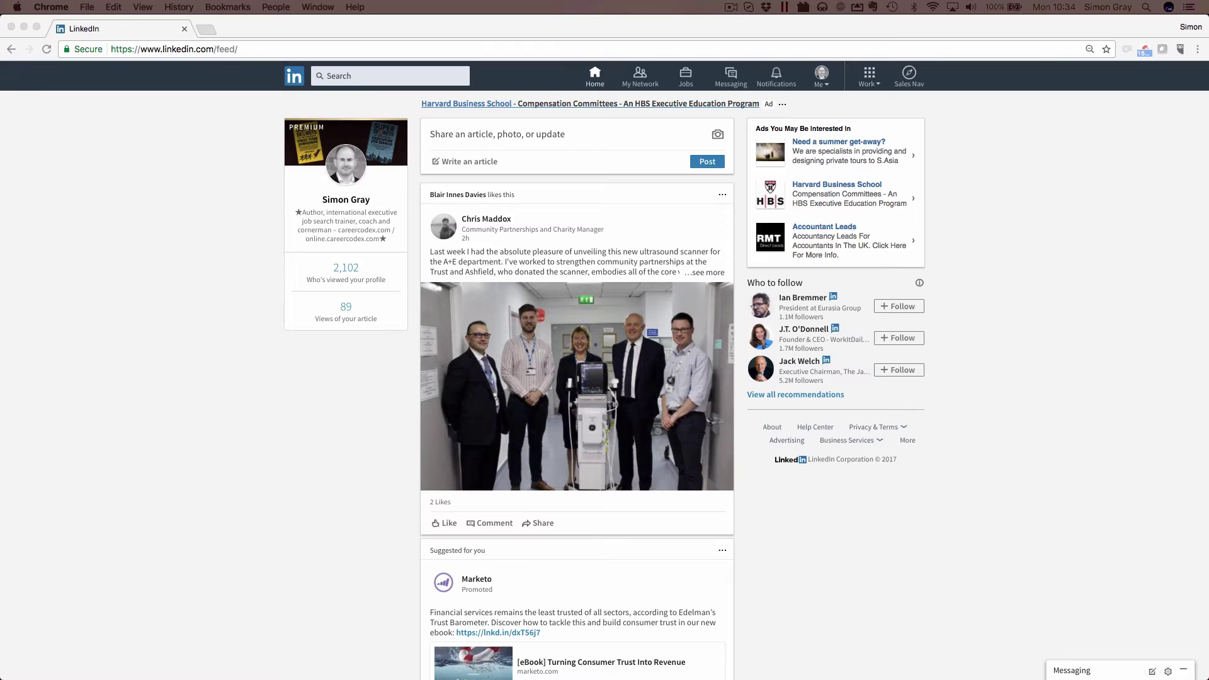
Open your own profile from the home feed and look over its Articles & Activity section
{"action": "left_click", "coordinate": [347, 164]}
{"action": "left_click", "coordinate": [347, 165]}
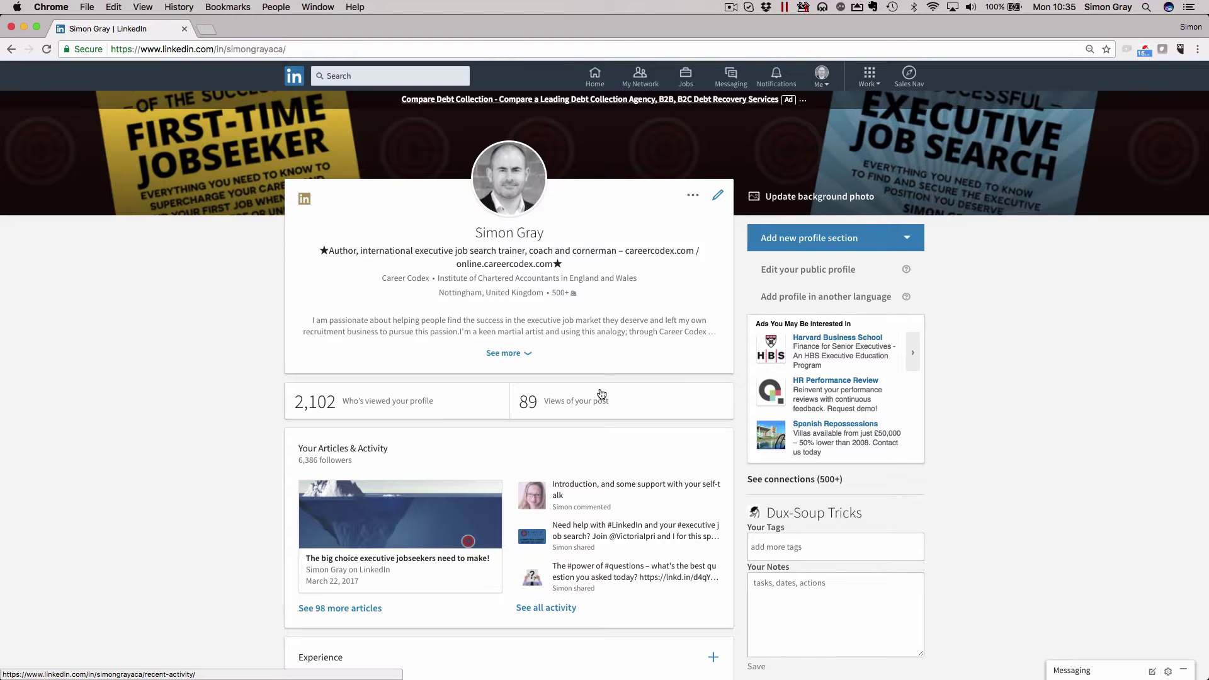
{"action": "scroll", "coordinate": [589, 459], "scroll_direction": "down", "scroll_amount": 3}
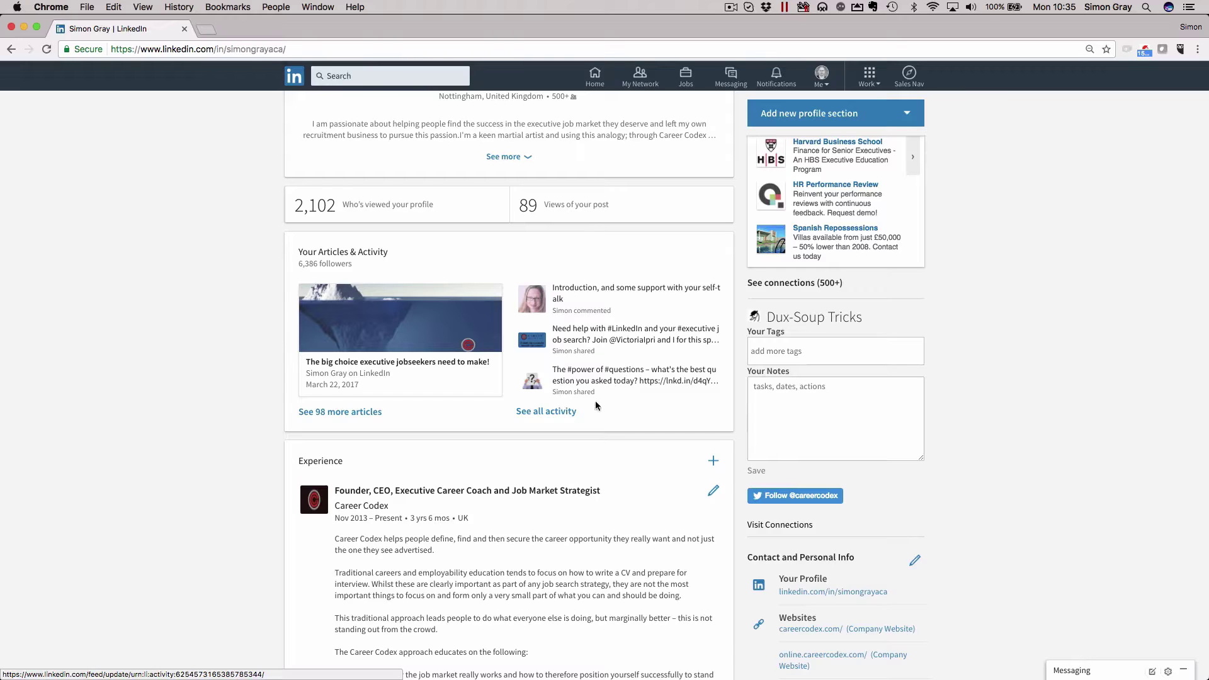
{"action": "scroll", "coordinate": [617, 392], "scroll_direction": "up", "scroll_amount": 2}
{"action": "scroll", "coordinate": [617, 378], "scroll_direction": "up", "scroll_amount": 3}
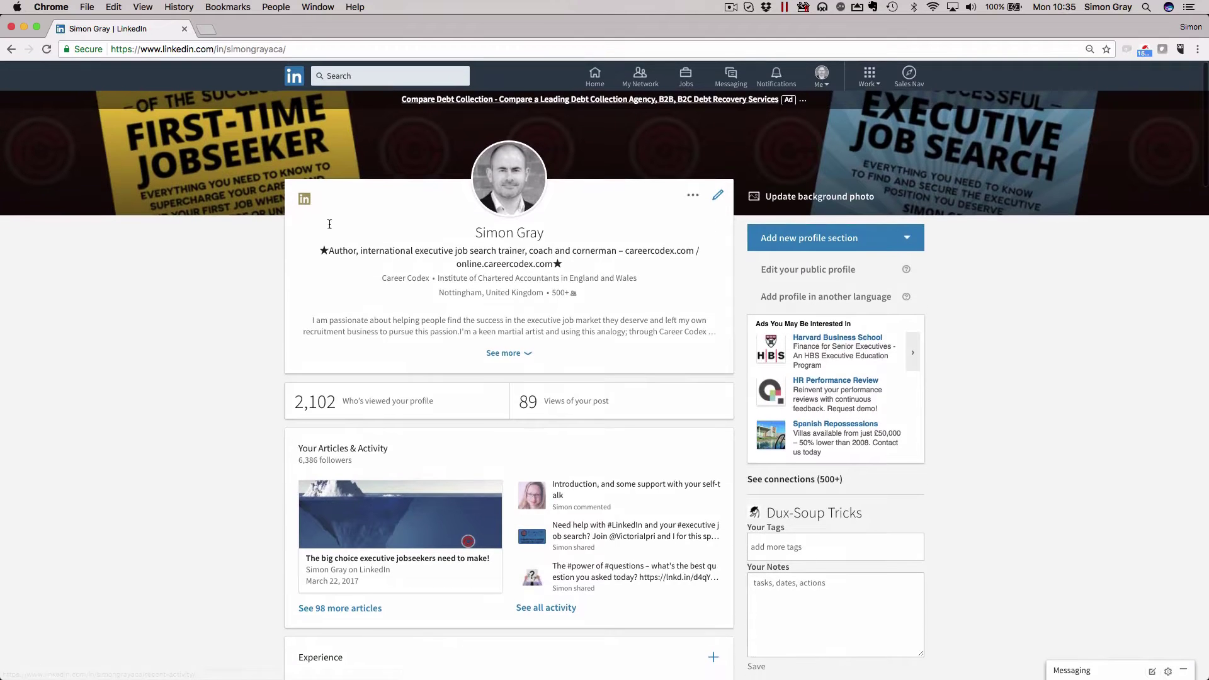
{"action": "scroll", "coordinate": [466, 302], "scroll_direction": "down", "scroll_amount": 3}
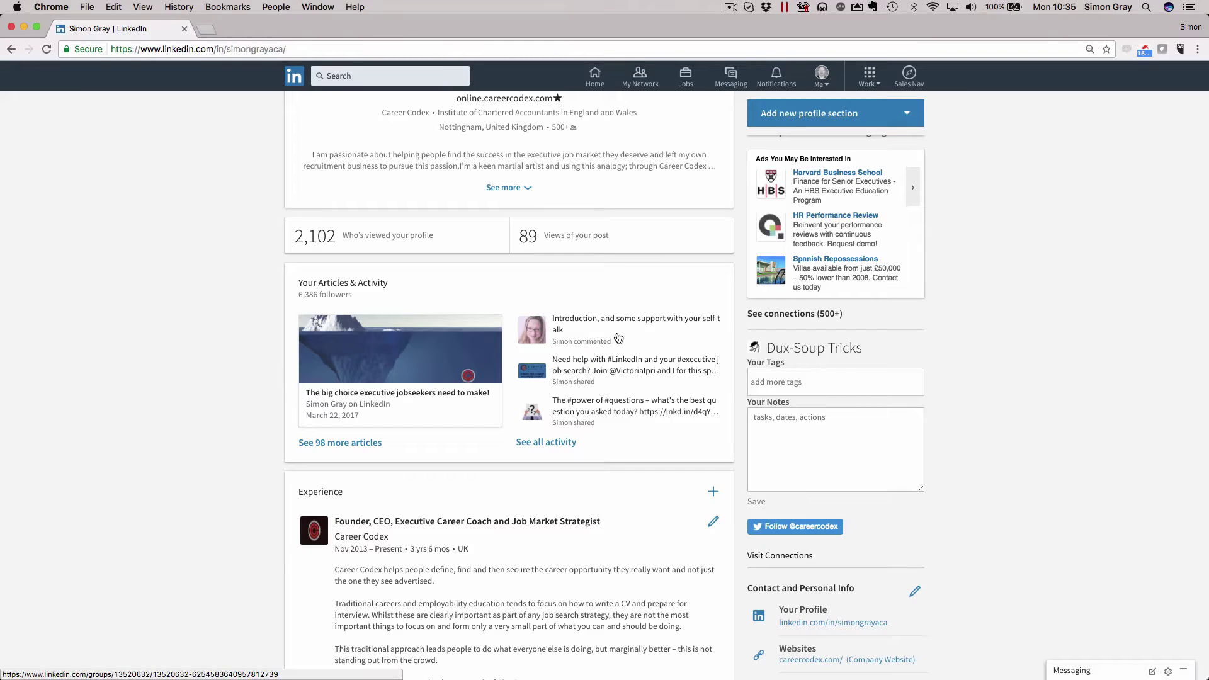
Open the profile's full activity page and view the published articles and the shared posts
{"action": "left_click", "coordinate": [552, 443]}
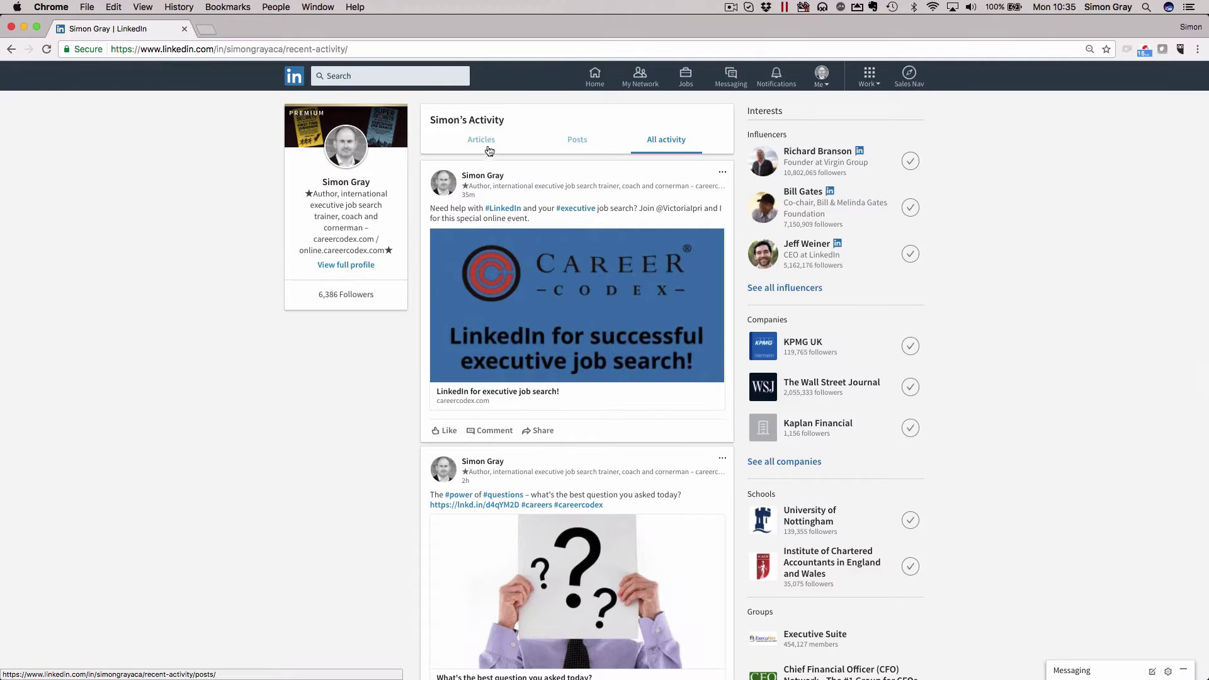
{"action": "left_click", "coordinate": [483, 144]}
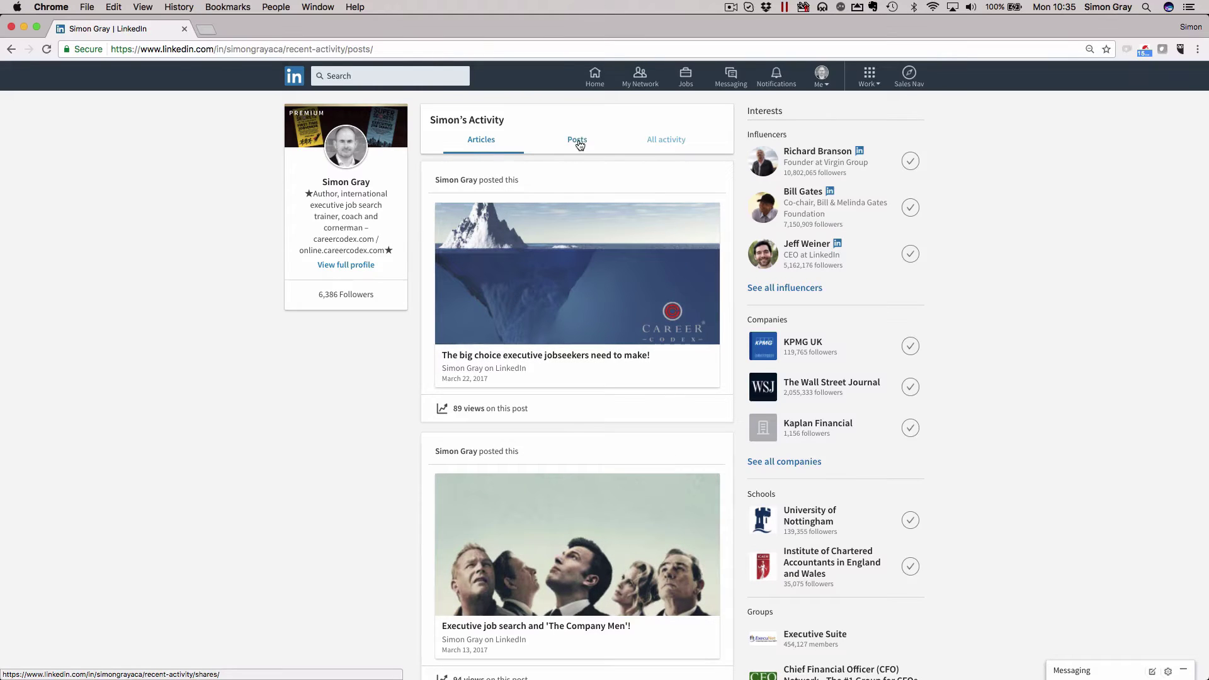
{"action": "left_click", "coordinate": [578, 142]}
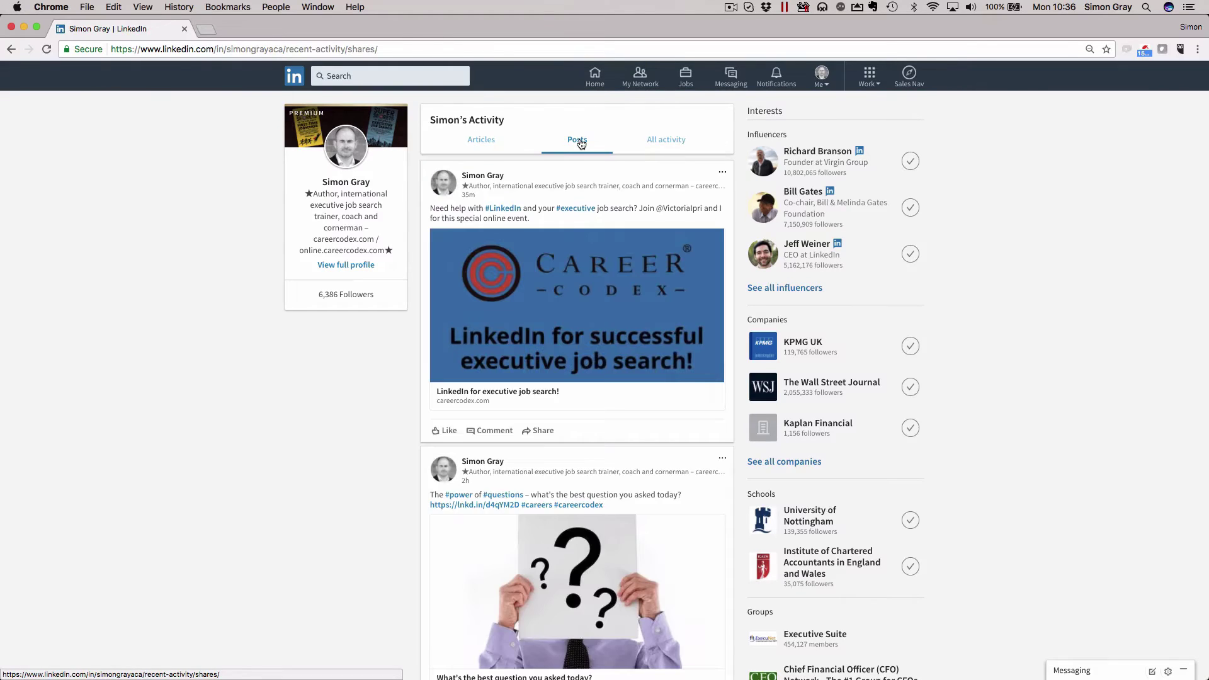
{"action": "scroll", "coordinate": [587, 369], "scroll_direction": "down", "scroll_amount": 2}
{"action": "scroll", "coordinate": [587, 369], "scroll_direction": "down", "scroll_amount": 4}
{"action": "scroll", "coordinate": [587, 368], "scroll_direction": "up", "scroll_amount": 5}
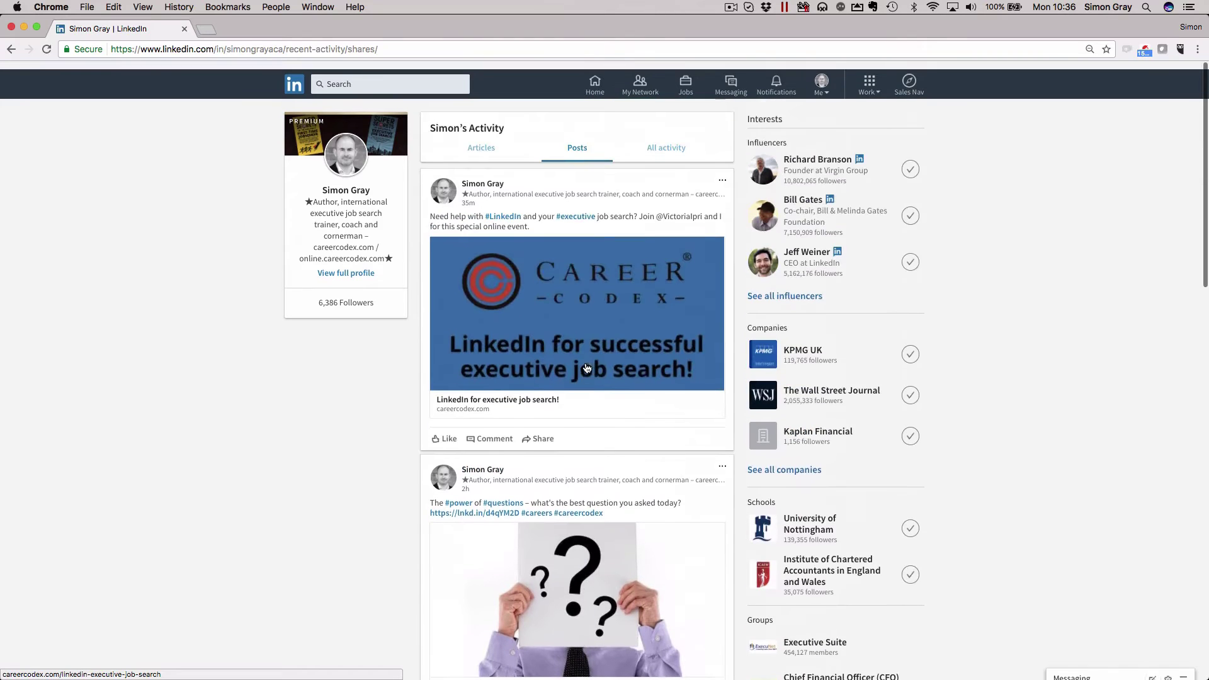
Display all activity and examine the shares, likes and comments listed there
{"action": "left_click", "coordinate": [668, 140]}
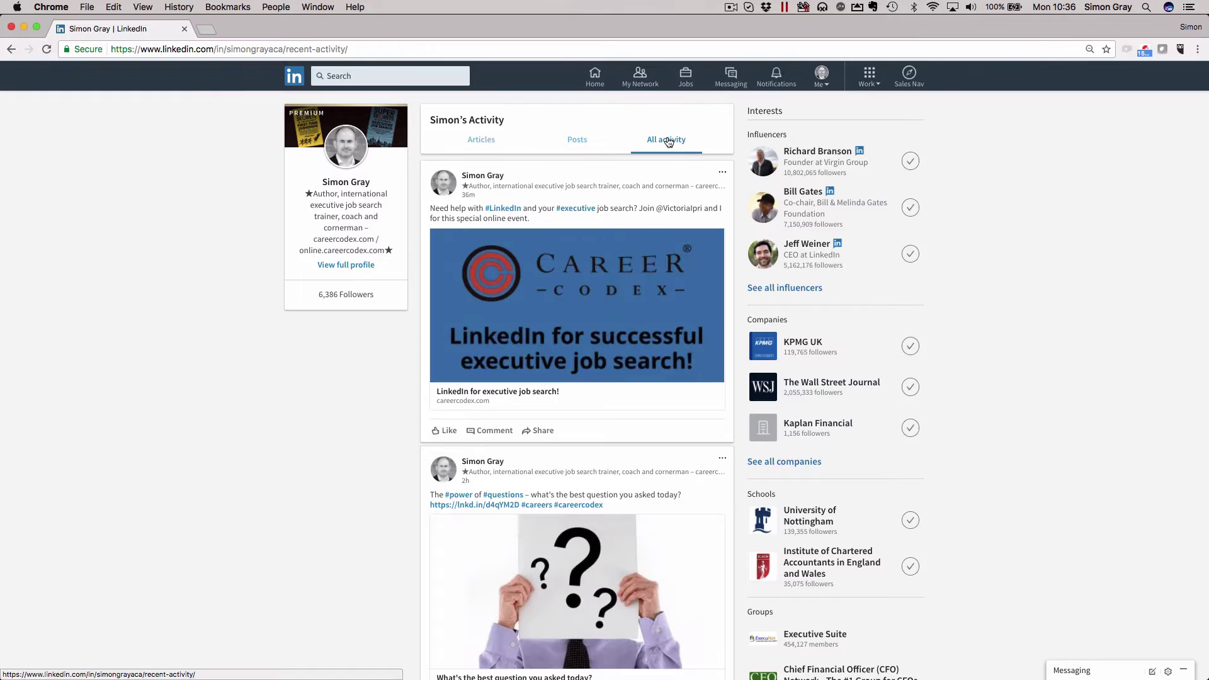
{"action": "scroll", "coordinate": [646, 222], "scroll_direction": "down", "scroll_amount": 8}
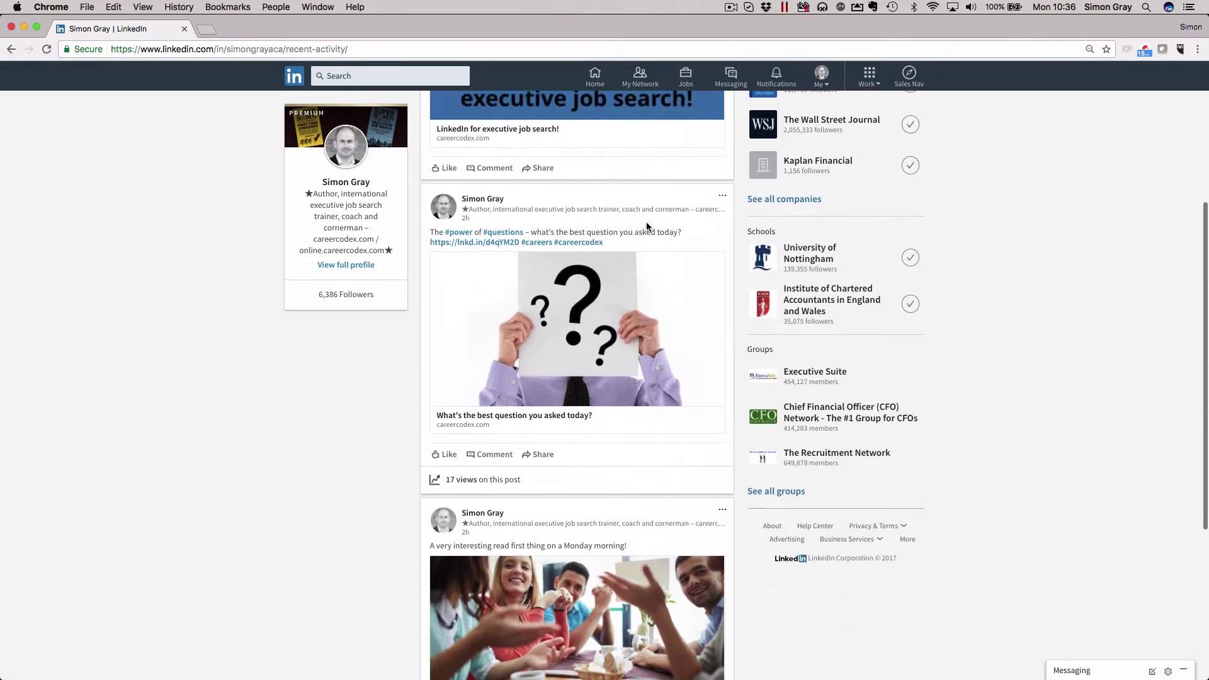
{"action": "scroll", "coordinate": [646, 227], "scroll_direction": "down", "scroll_amount": 3}
{"action": "scroll", "coordinate": [642, 271], "scroll_direction": "up", "scroll_amount": 5}
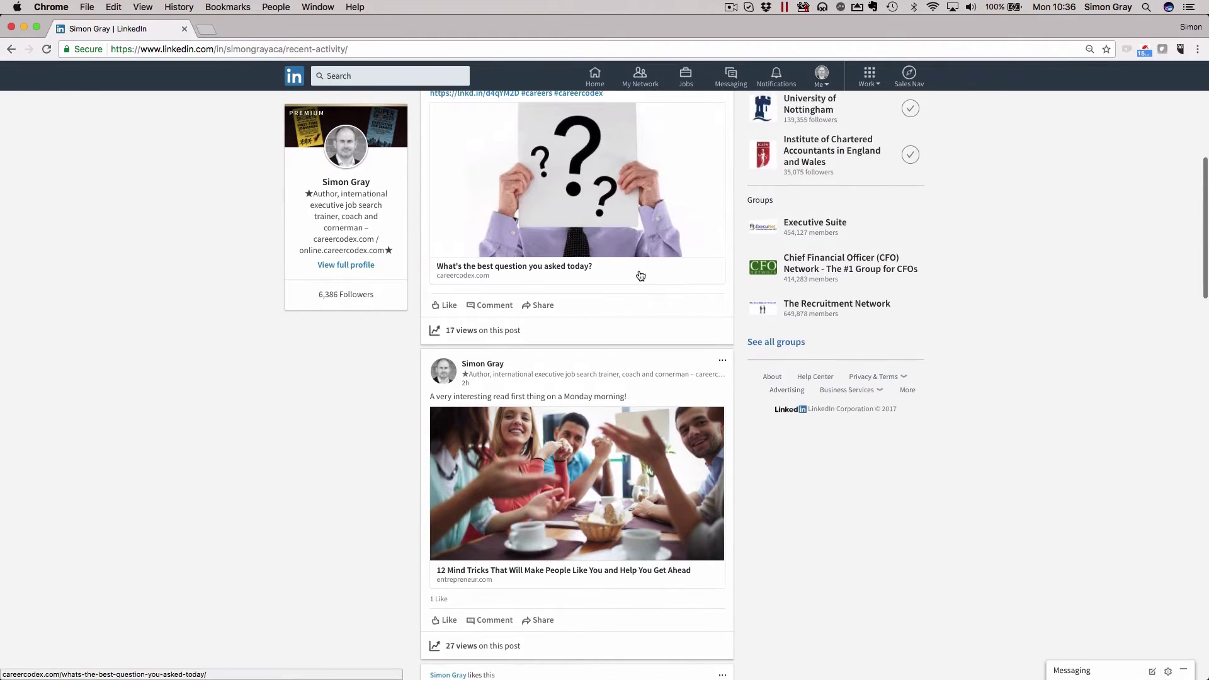
{"action": "scroll", "coordinate": [632, 327], "scroll_direction": "down", "scroll_amount": 3}
{"action": "scroll", "coordinate": [632, 328], "scroll_direction": "down", "scroll_amount": 1}
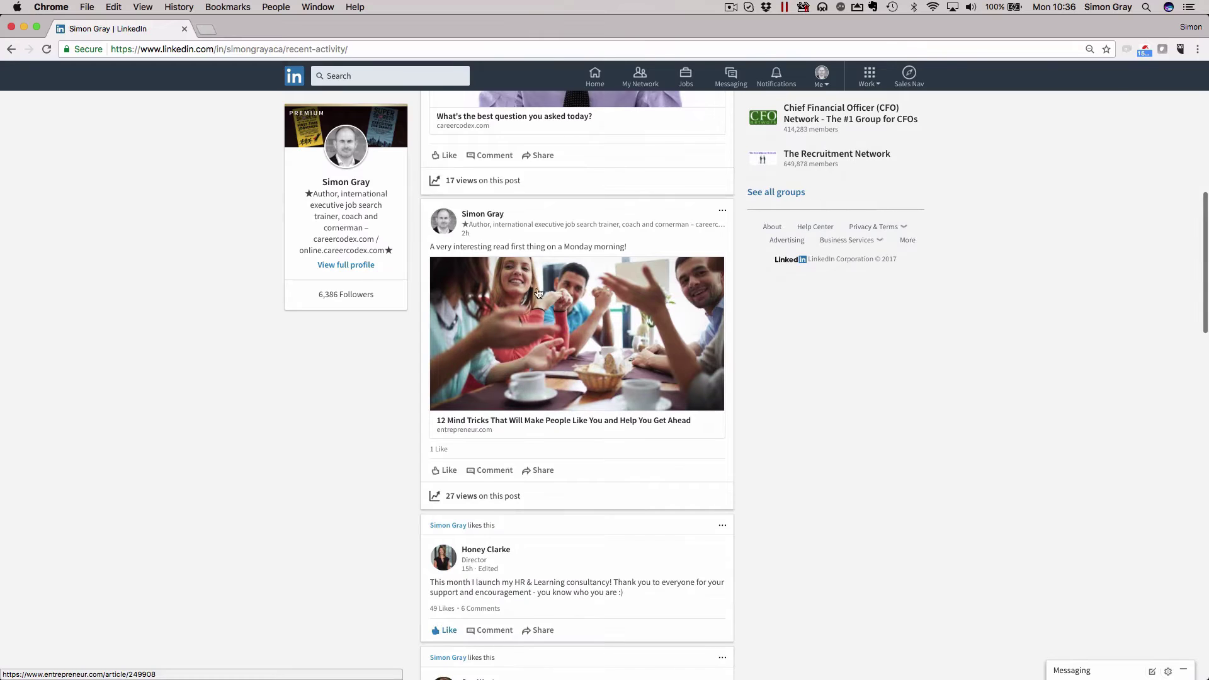
{"action": "scroll", "coordinate": [586, 384], "scroll_direction": "down", "scroll_amount": 3}
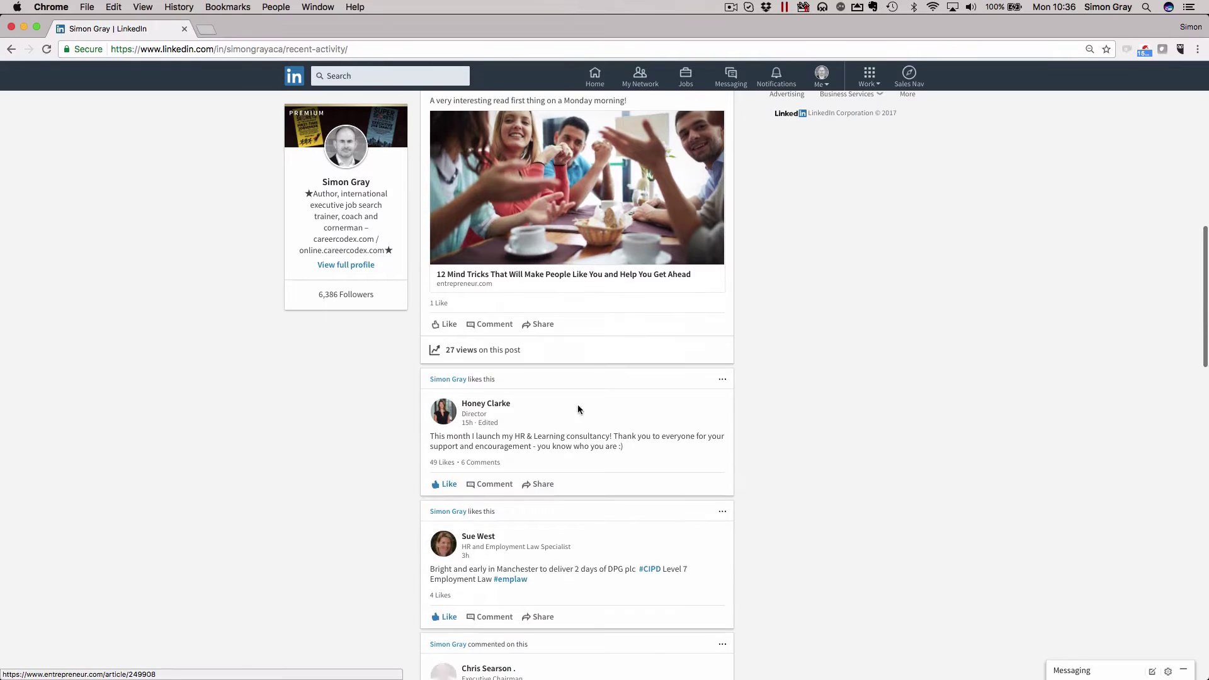
{"action": "scroll", "coordinate": [535, 557], "scroll_direction": "down", "scroll_amount": 7}
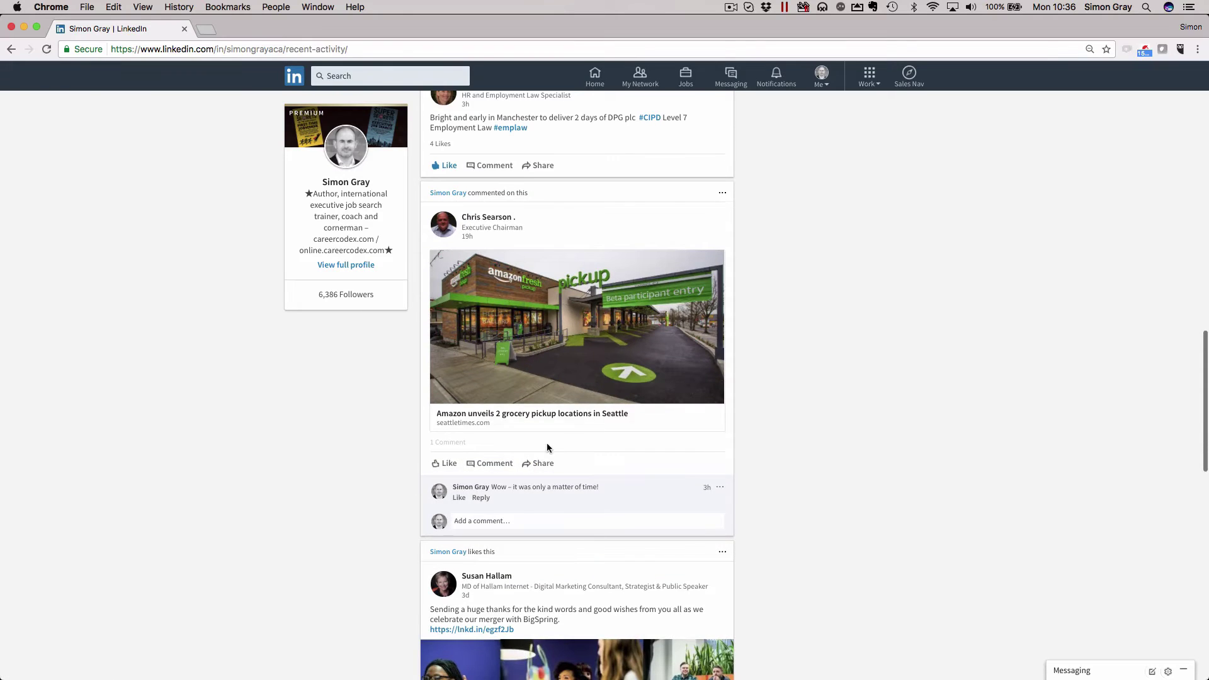
{"action": "scroll", "coordinate": [546, 443], "scroll_direction": "up", "scroll_amount": 8}
{"action": "scroll", "coordinate": [547, 443], "scroll_direction": "up", "scroll_amount": 15}
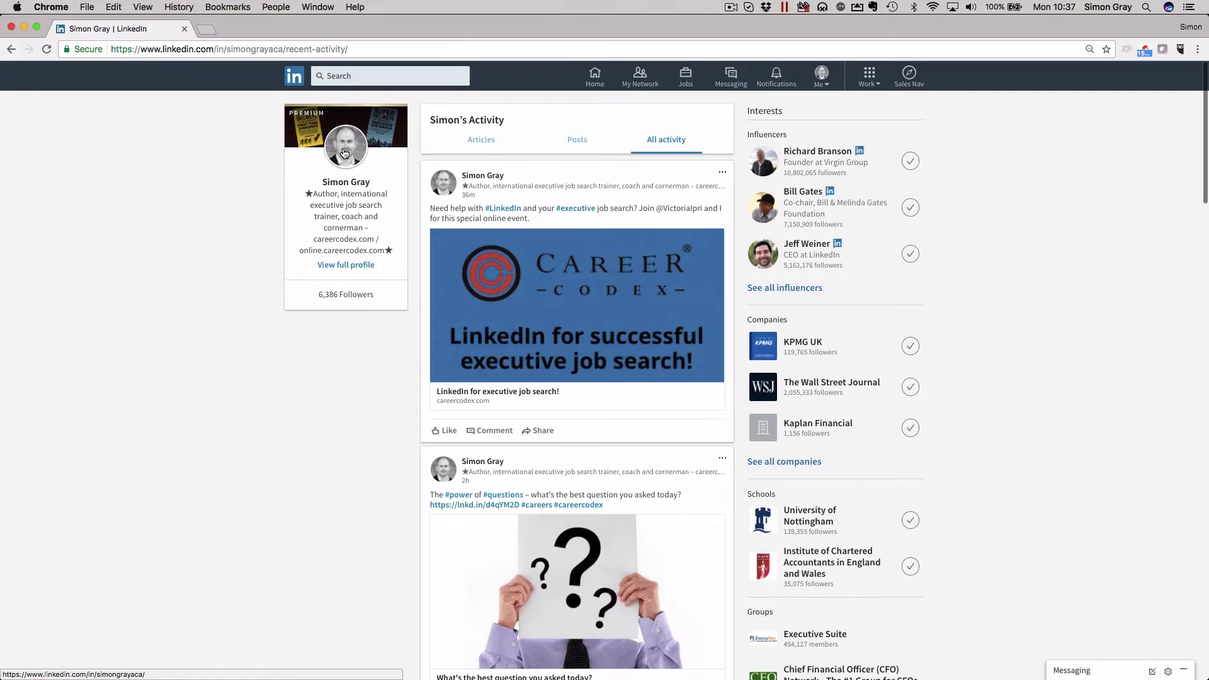
Go back to the profile, open the account's privacy settings and expand the Sharing profile edits option
{"action": "left_click", "coordinate": [345, 153]}
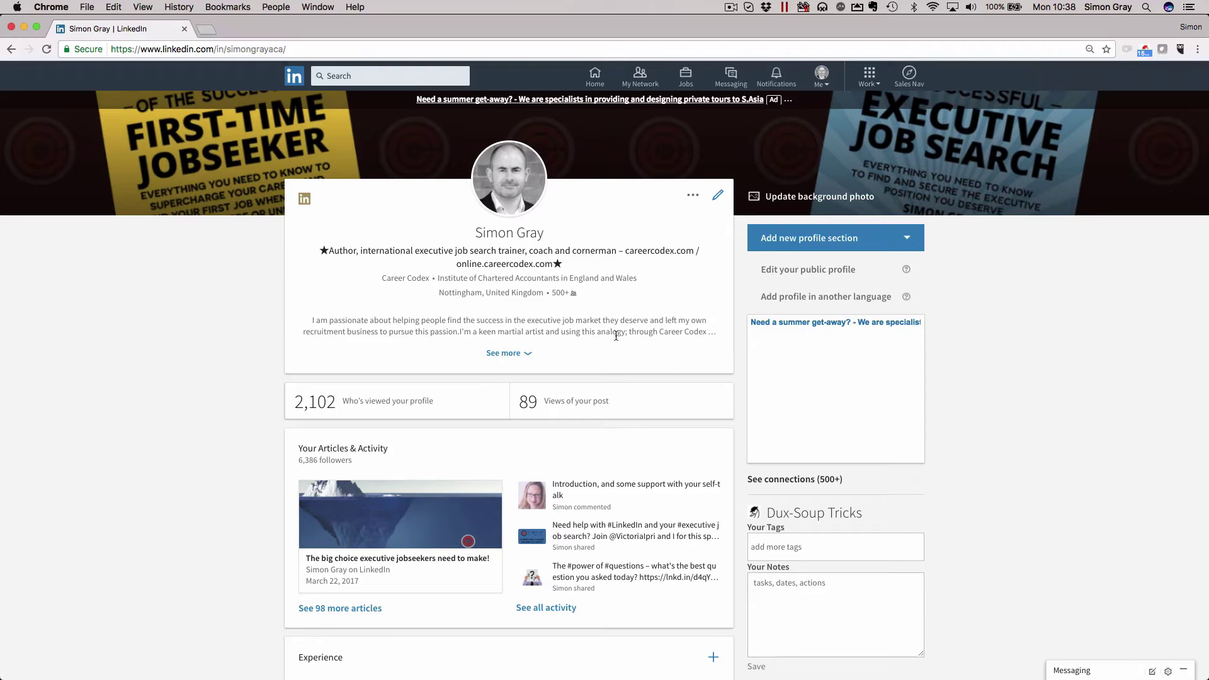
{"action": "left_click", "coordinate": [829, 83]}
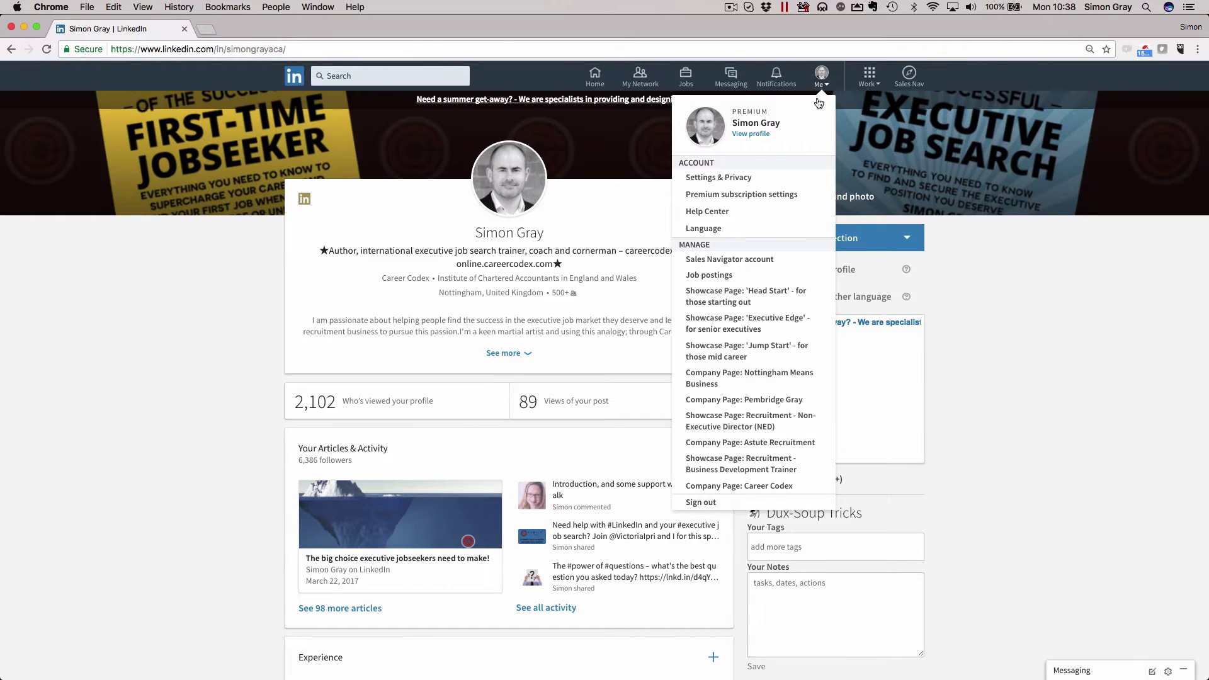
{"action": "left_click", "coordinate": [732, 178]}
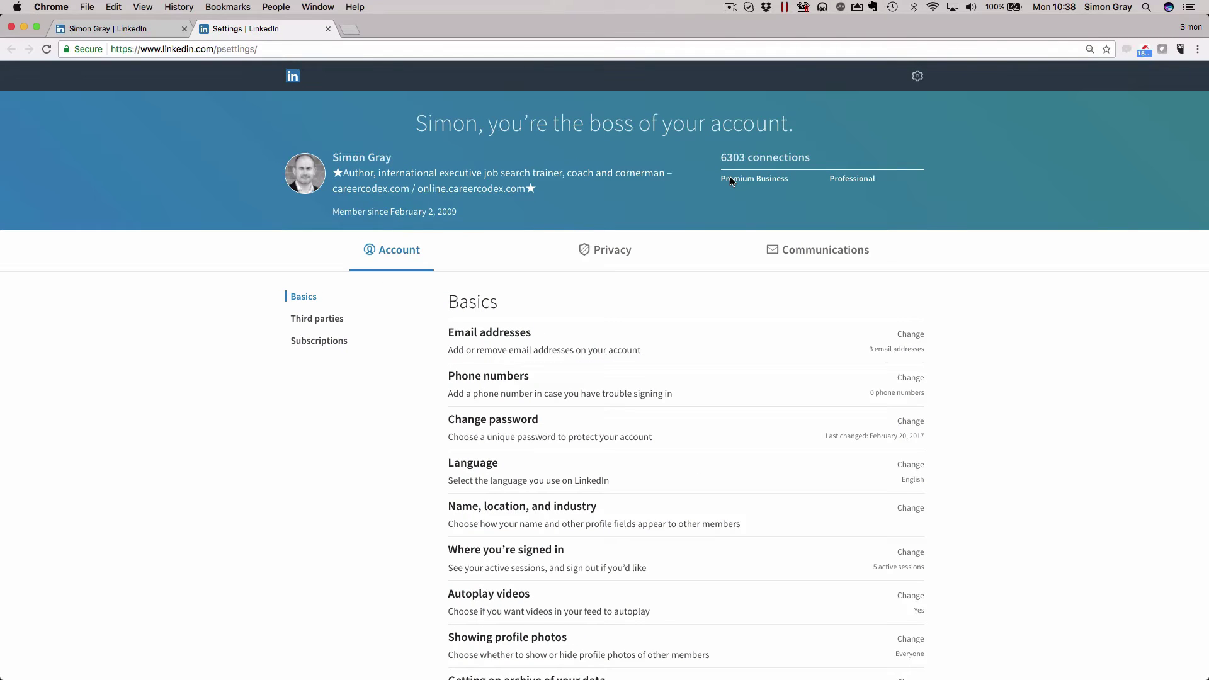
{"action": "left_click", "coordinate": [612, 250]}
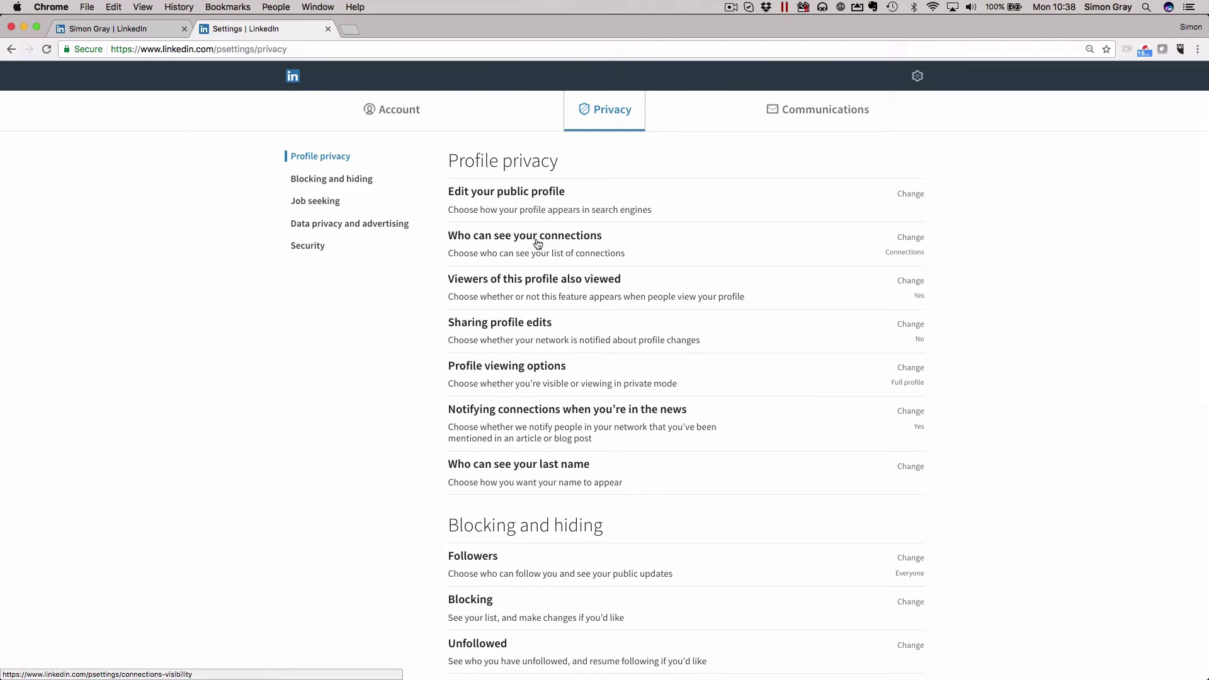
{"action": "left_click", "coordinate": [513, 329]}
{"action": "left_click", "coordinate": [513, 329]}
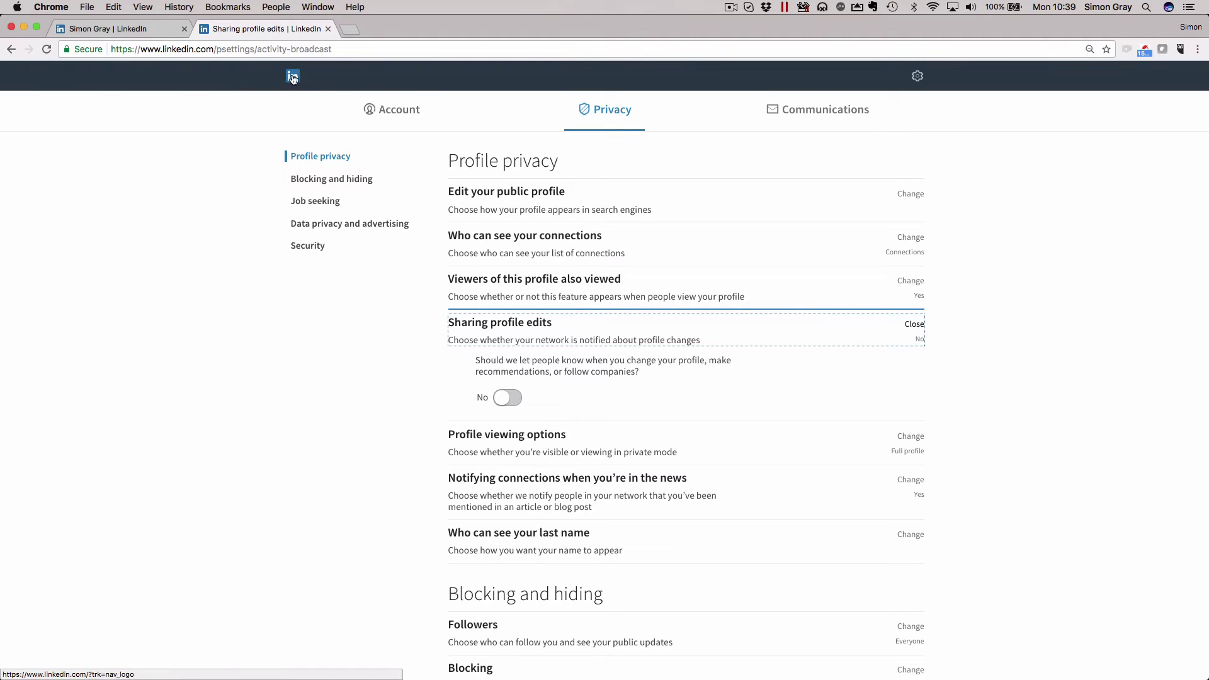
Return to the open profile page and look over its summary and recent activity
{"action": "left_click", "coordinate": [160, 29]}
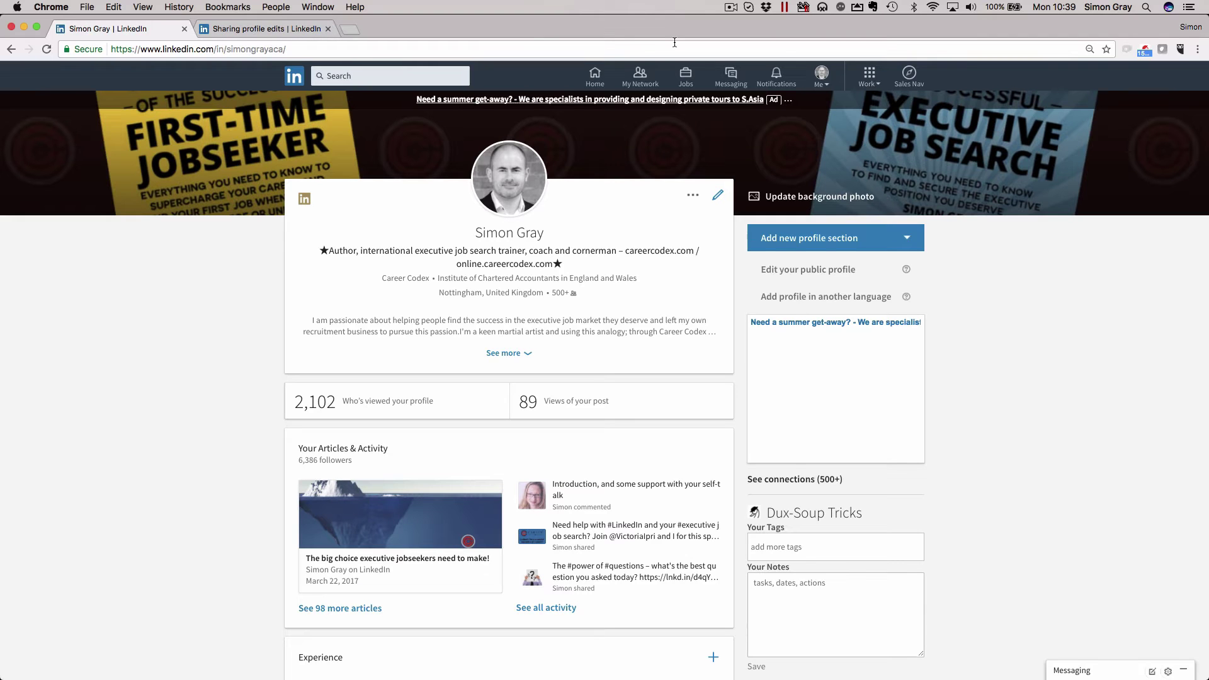
{"action": "scroll", "coordinate": [639, 296], "scroll_direction": "down", "scroll_amount": 3}
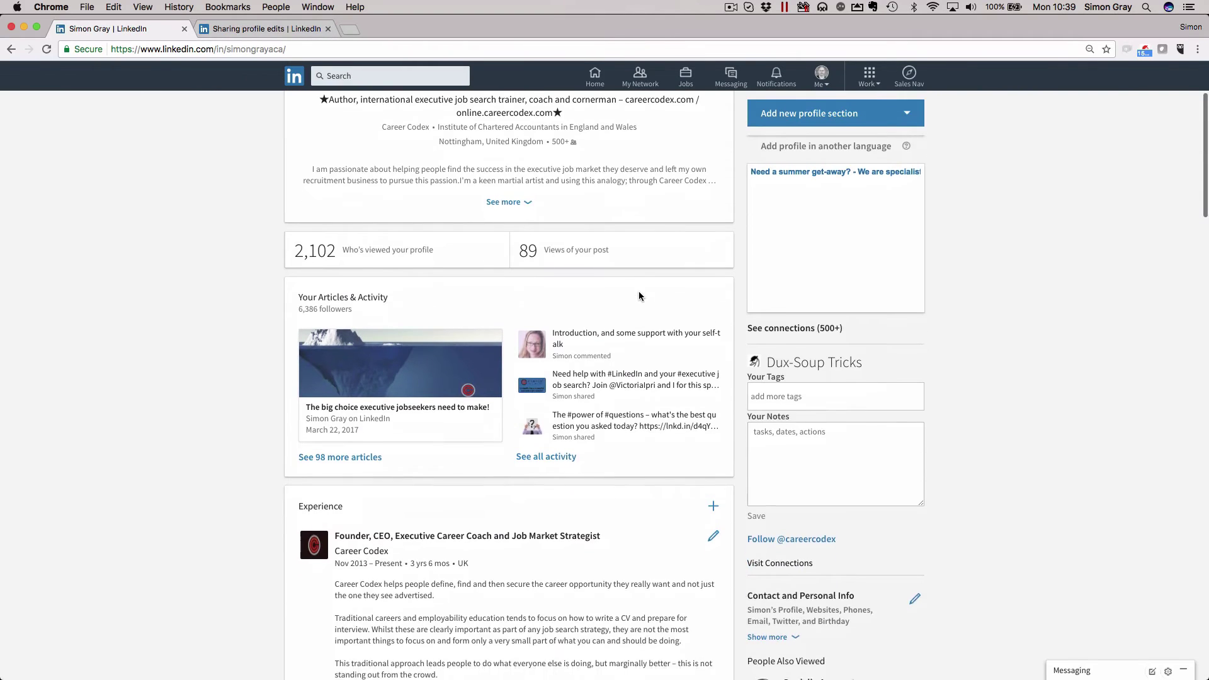
{"action": "scroll", "coordinate": [638, 296], "scroll_direction": "up", "scroll_amount": 3}
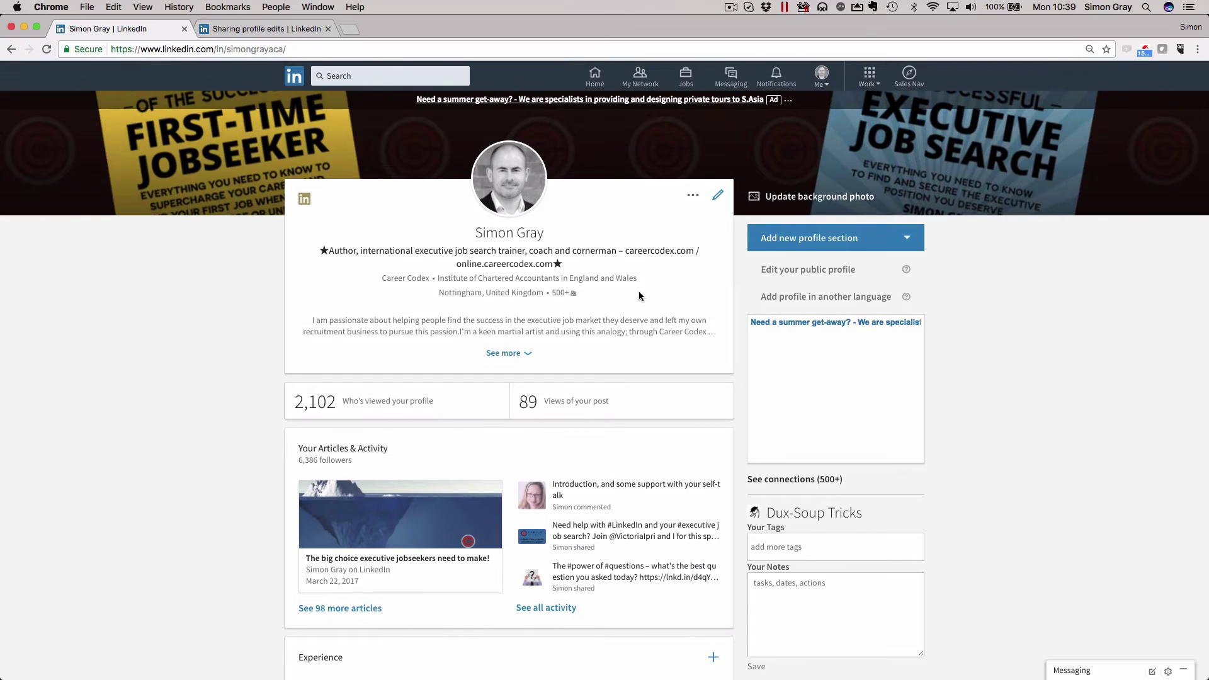
Go to the home feed, start a new post and view the audience options for sharing it
{"action": "left_click", "coordinate": [295, 76]}
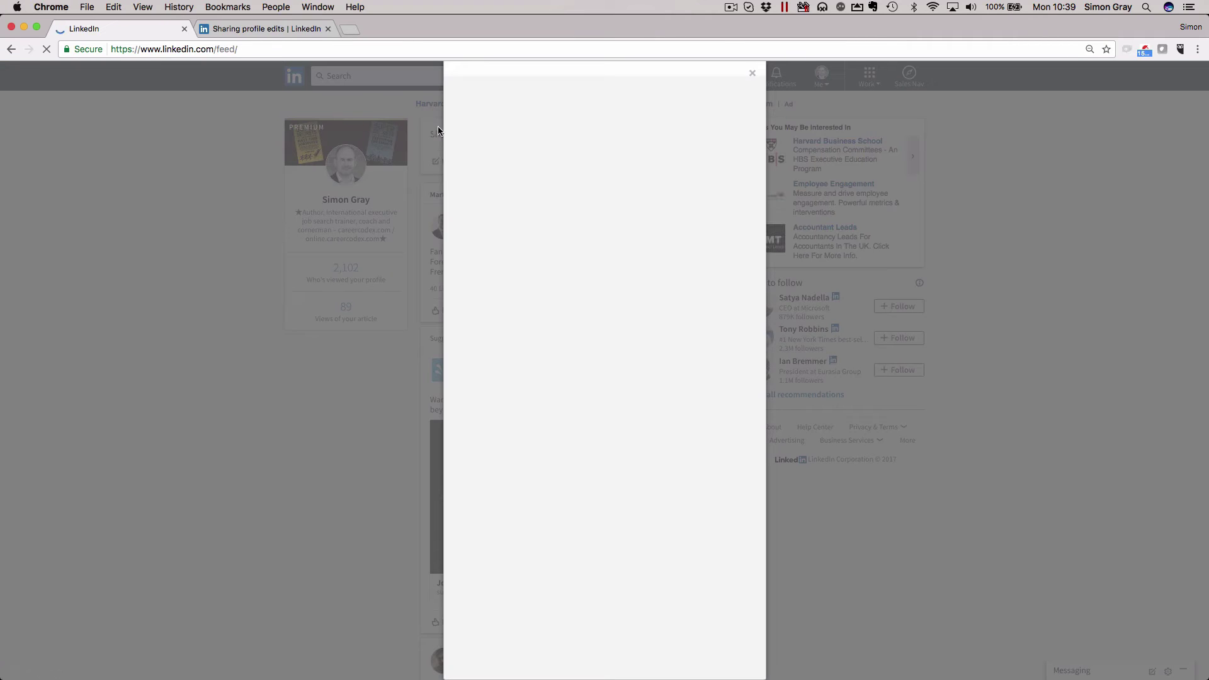
{"action": "left_click", "coordinate": [752, 73]}
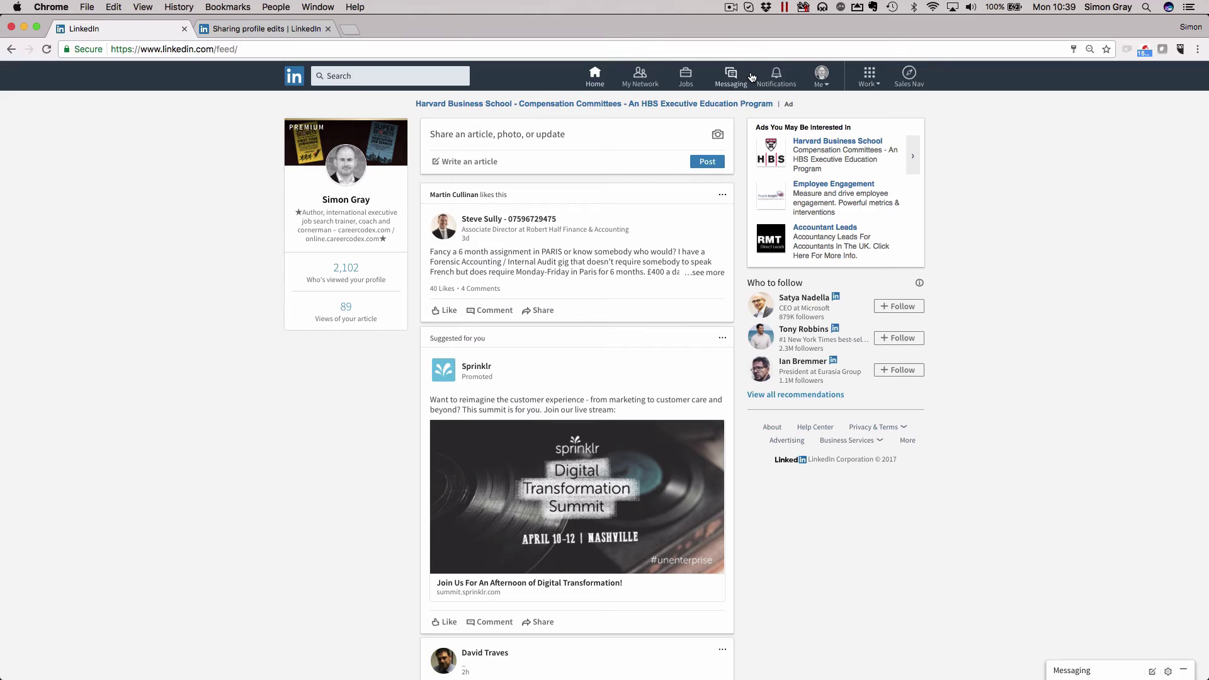
{"action": "left_click", "coordinate": [485, 139]}
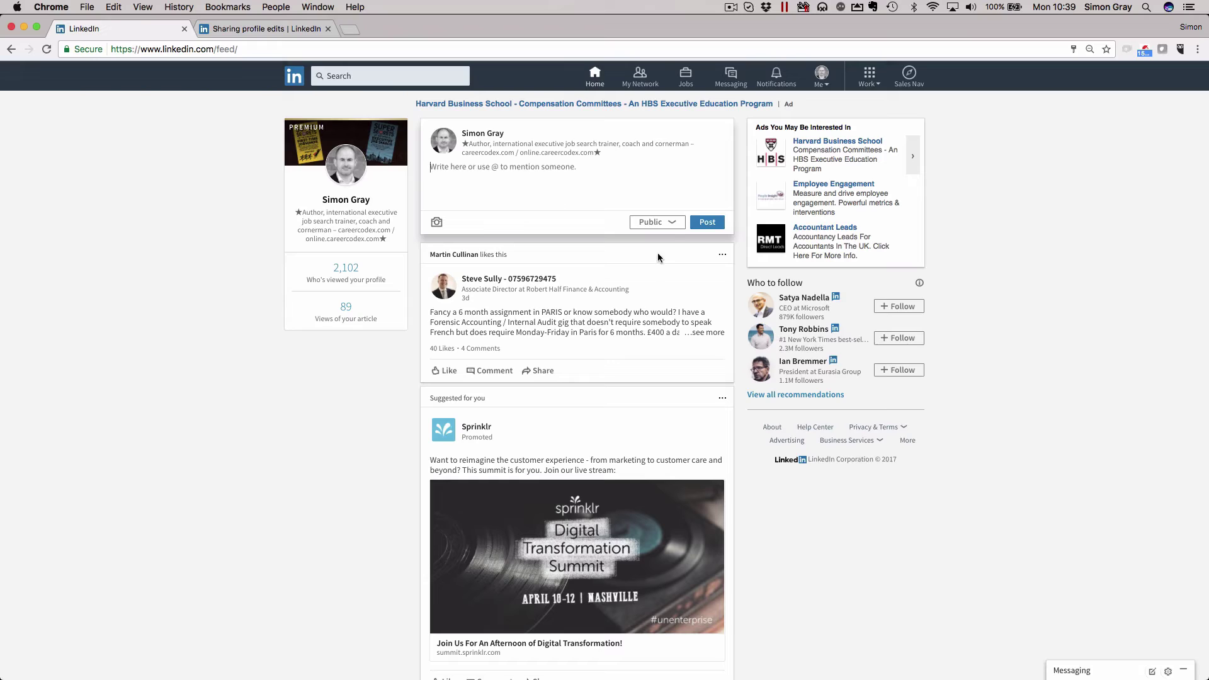
{"action": "left_click", "coordinate": [671, 224]}
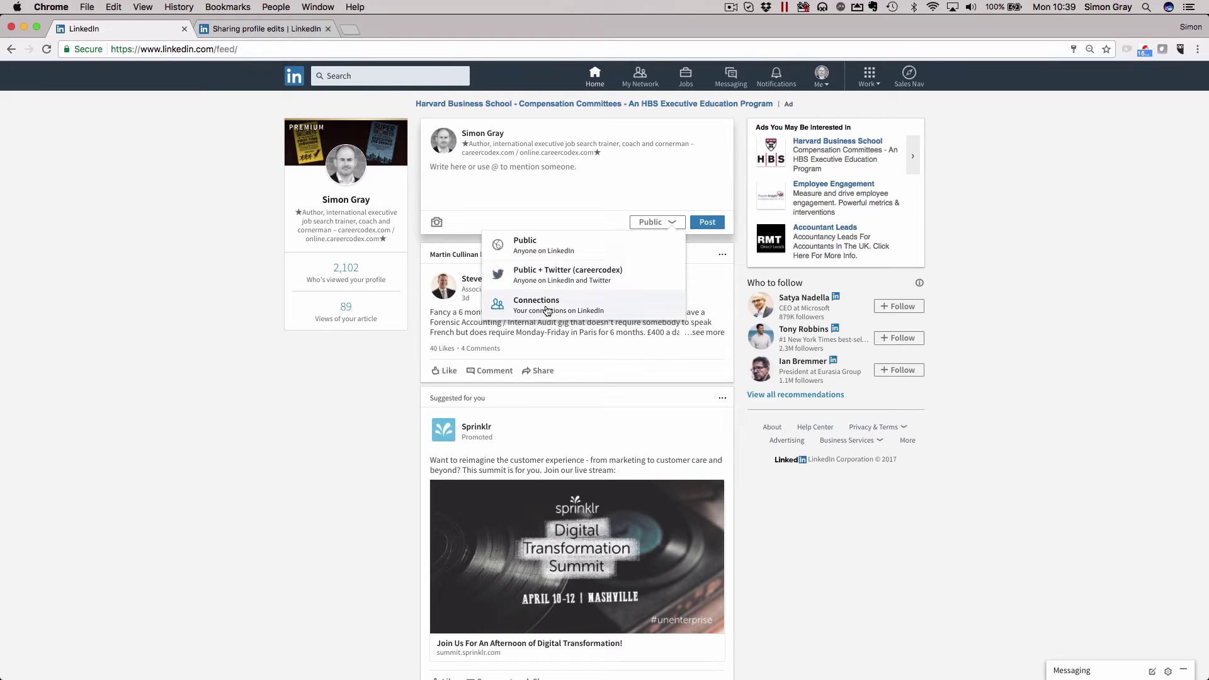
{"action": "left_click", "coordinate": [566, 194]}
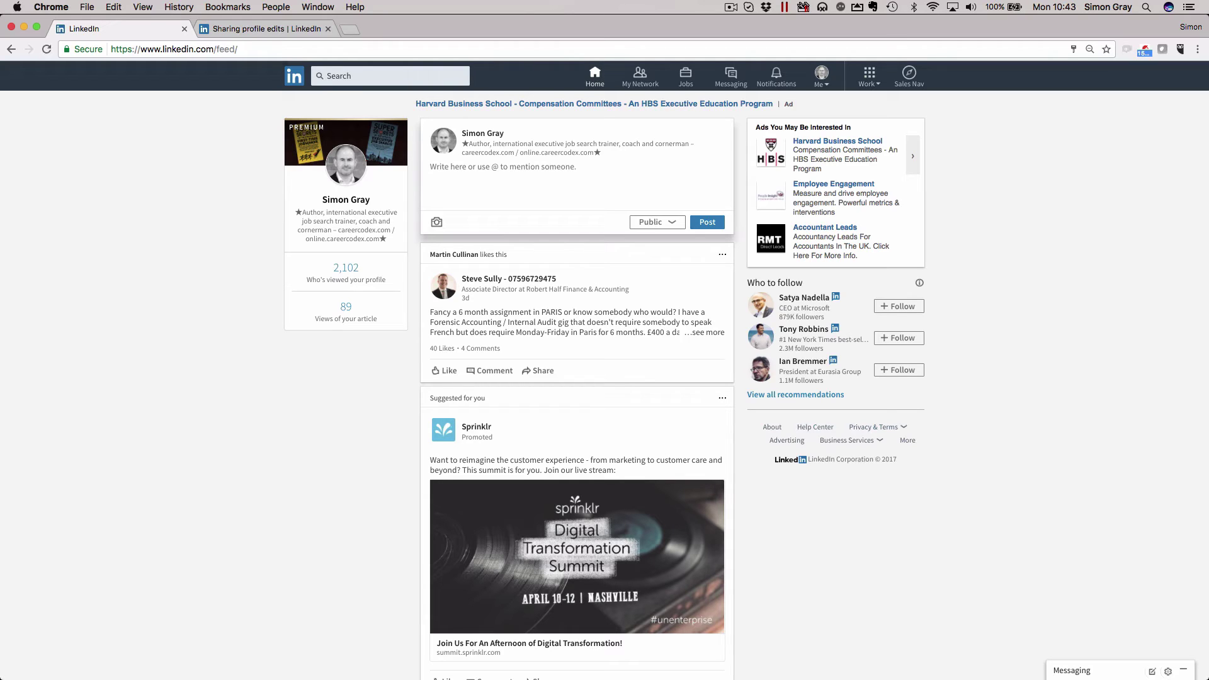
In the account's privacy settings, set who can see your connections to Only you
{"action": "left_click", "coordinate": [825, 84]}
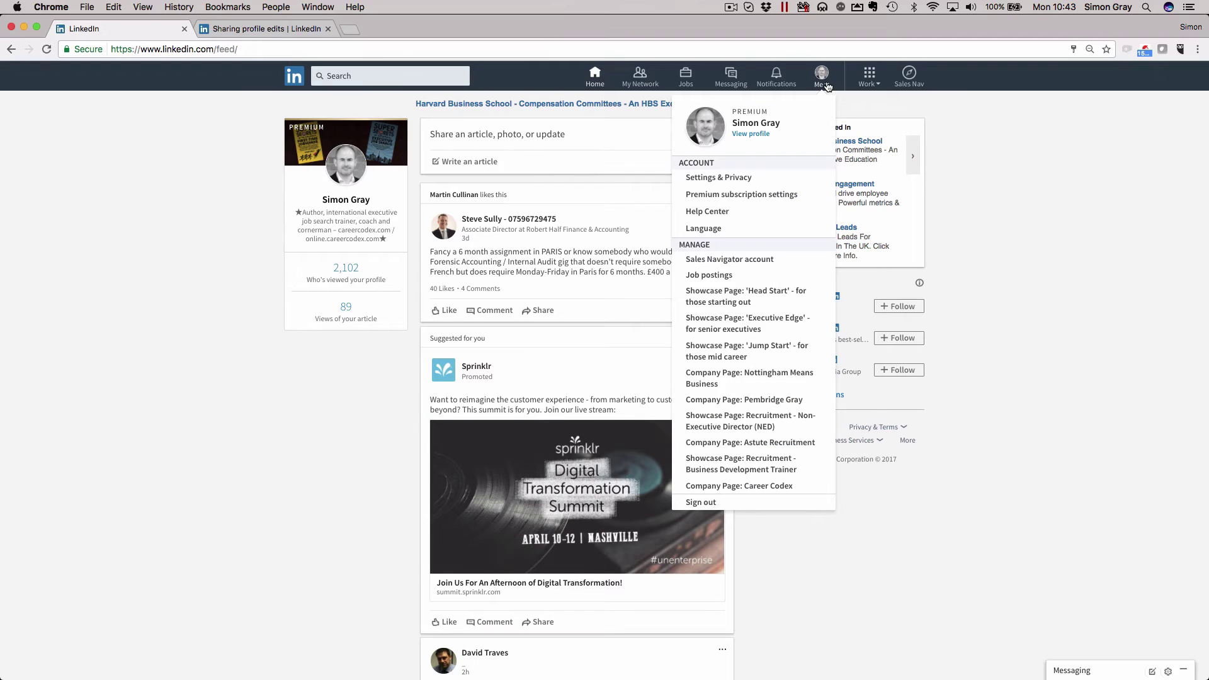
{"action": "left_click", "coordinate": [722, 179]}
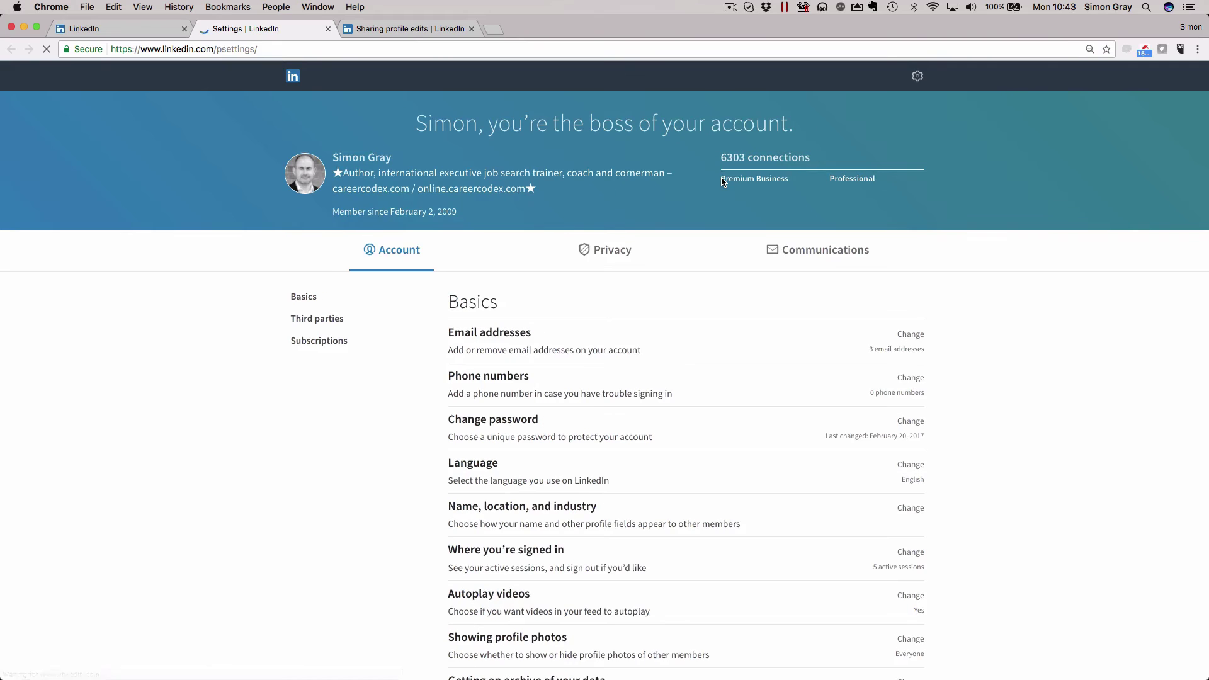
{"action": "scroll", "coordinate": [704, 332], "scroll_direction": "down", "scroll_amount": 2}
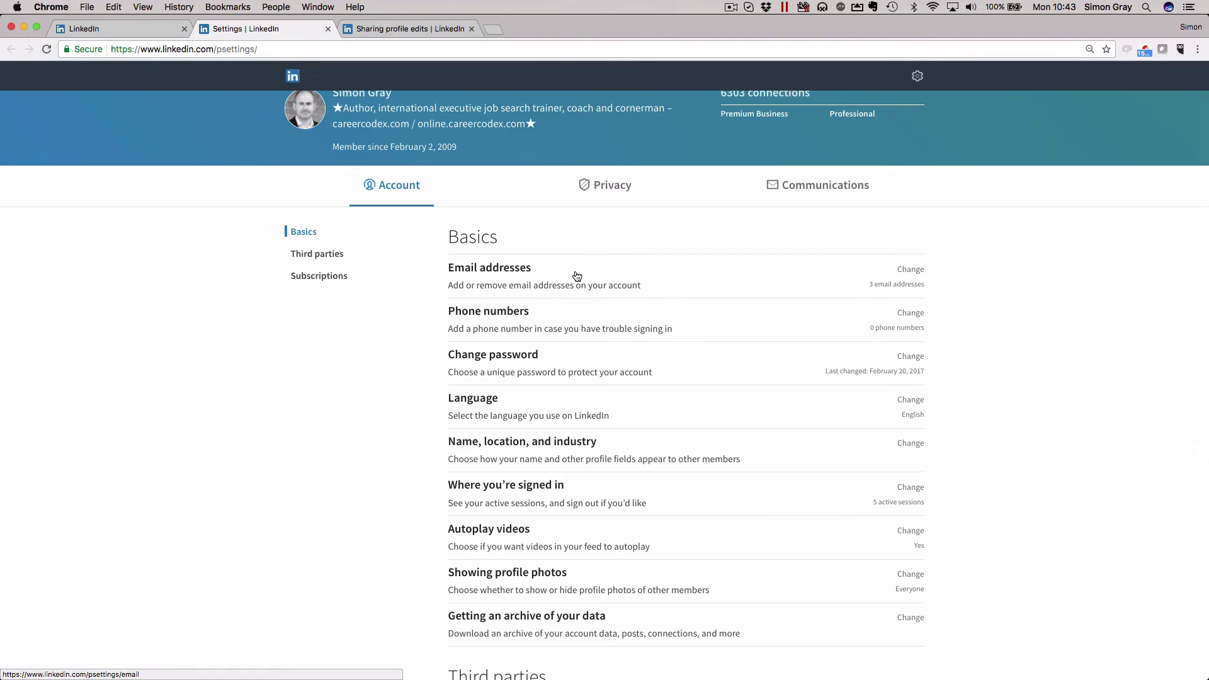
{"action": "left_click", "coordinate": [603, 186]}
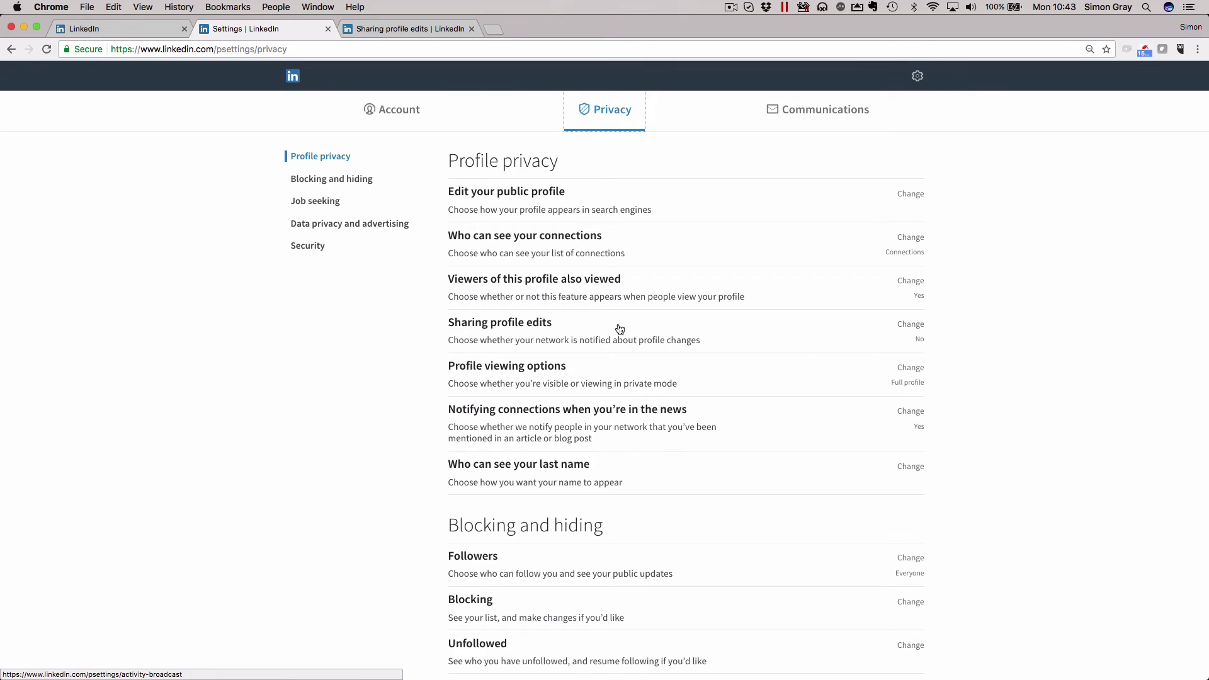
{"action": "left_click", "coordinate": [562, 242]}
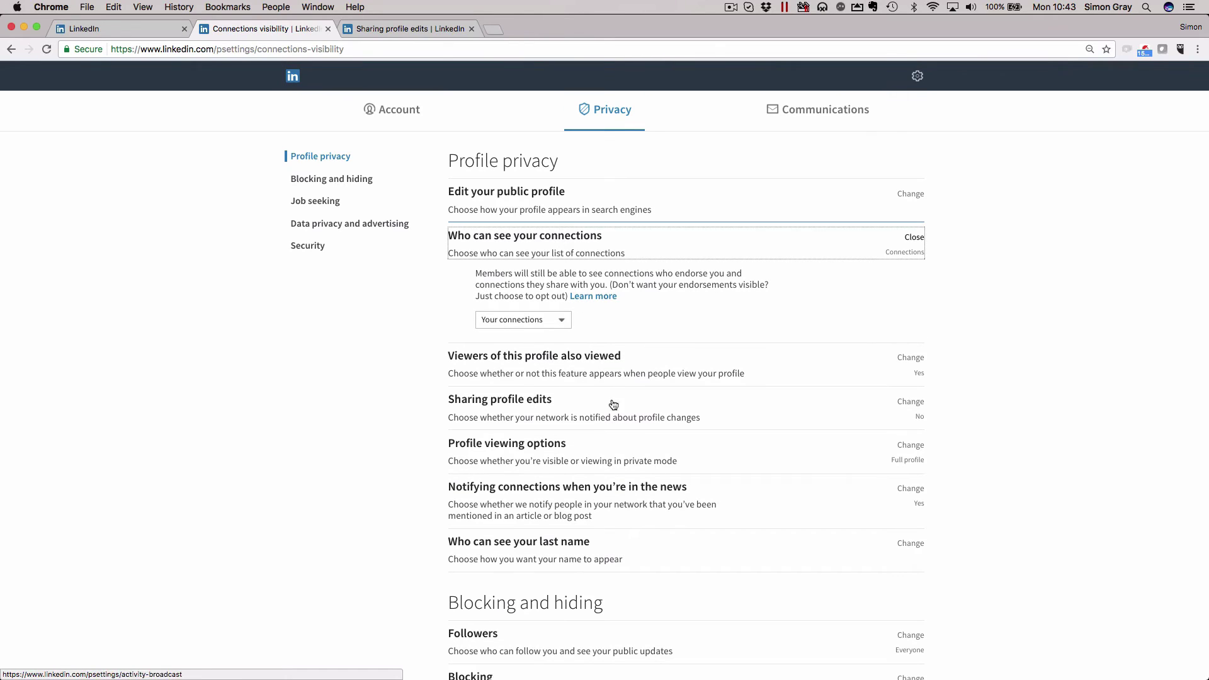
{"action": "left_click", "coordinate": [562, 322]}
{"action": "left_click", "coordinate": [548, 308]}
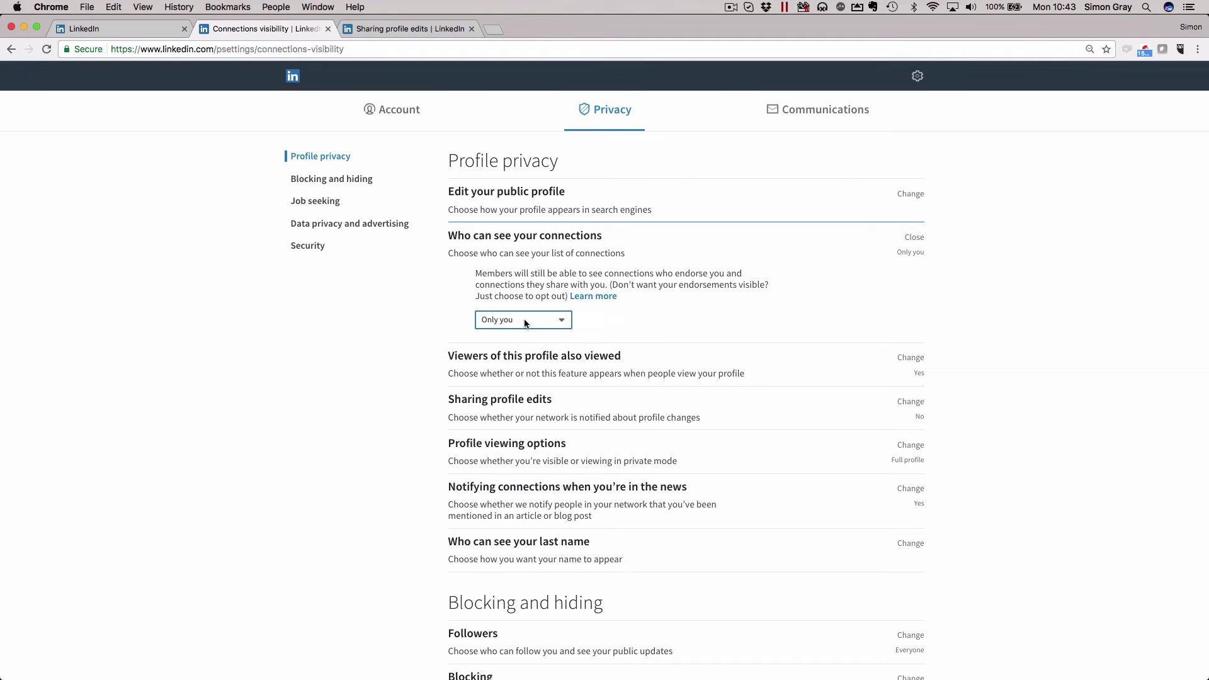
Set who can see your connections to Your connections
{"action": "left_click", "coordinate": [561, 323]}
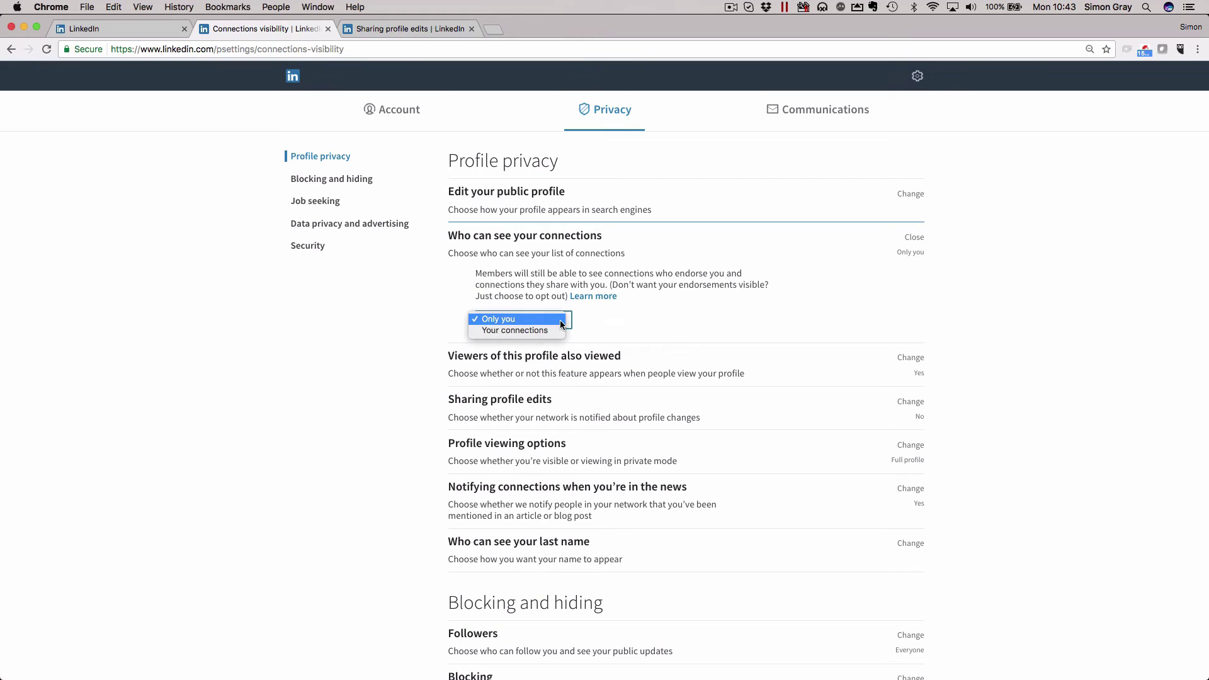
{"action": "left_click", "coordinate": [546, 331]}
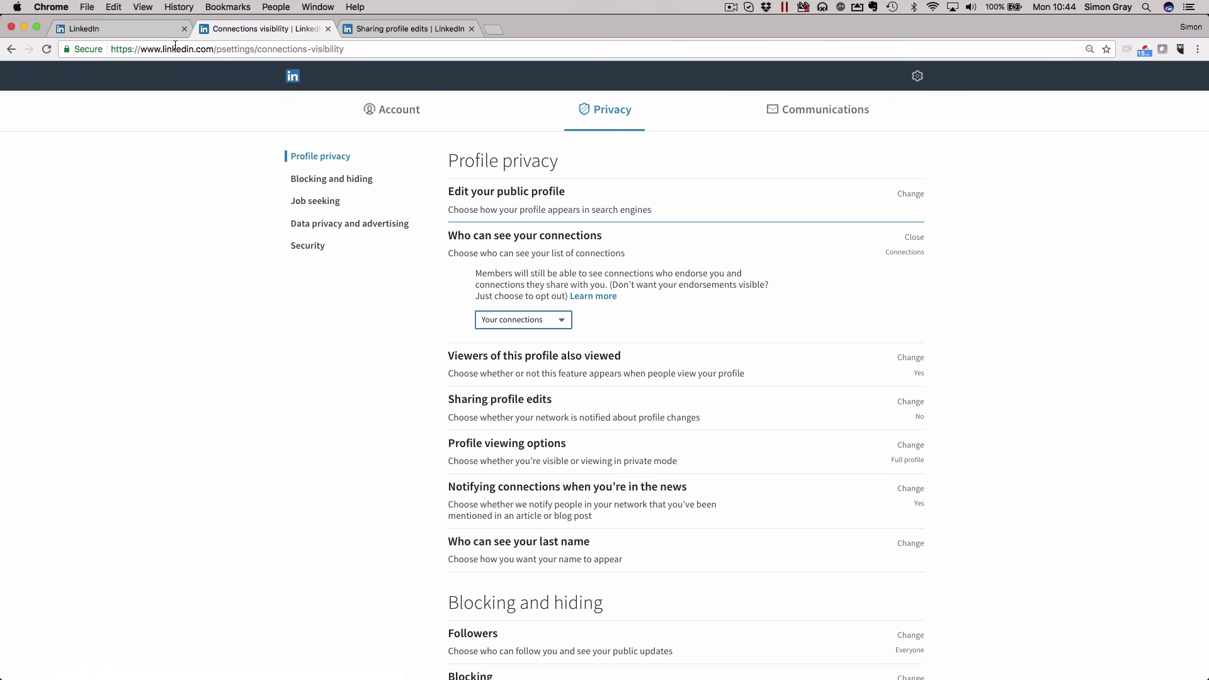
Return to the home feed, open LinkedIn Groups and view the list of your own groups
{"action": "left_click", "coordinate": [138, 25]}
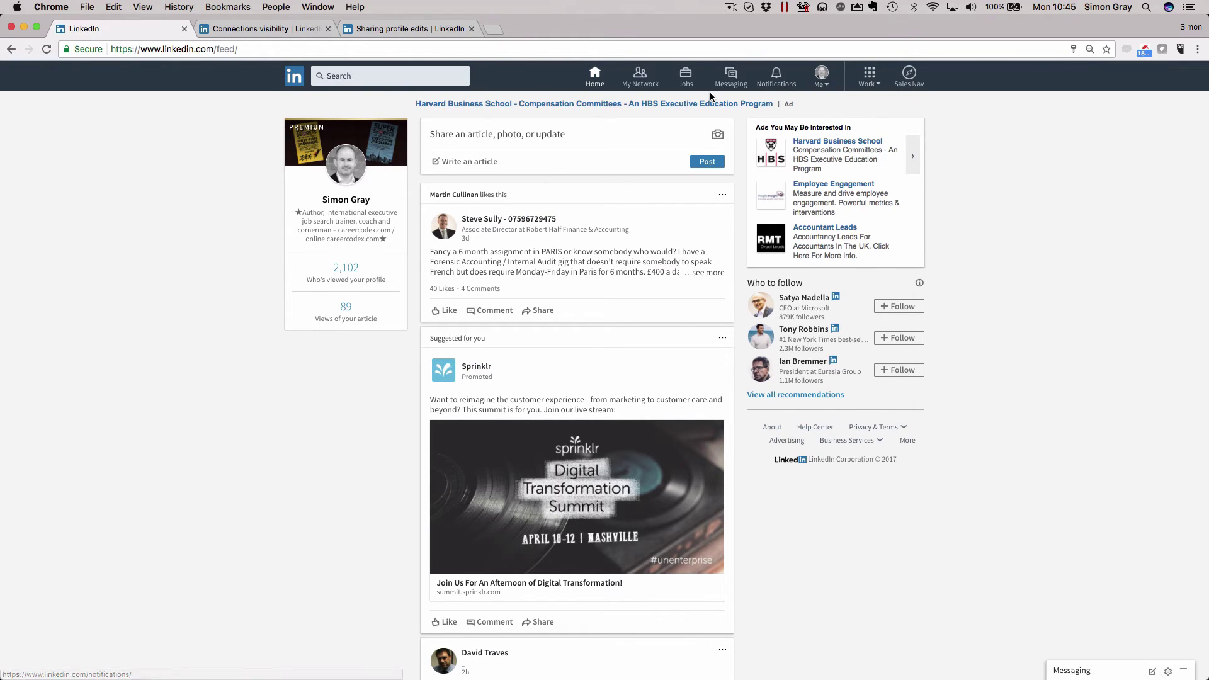
{"action": "left_click", "coordinate": [869, 77]}
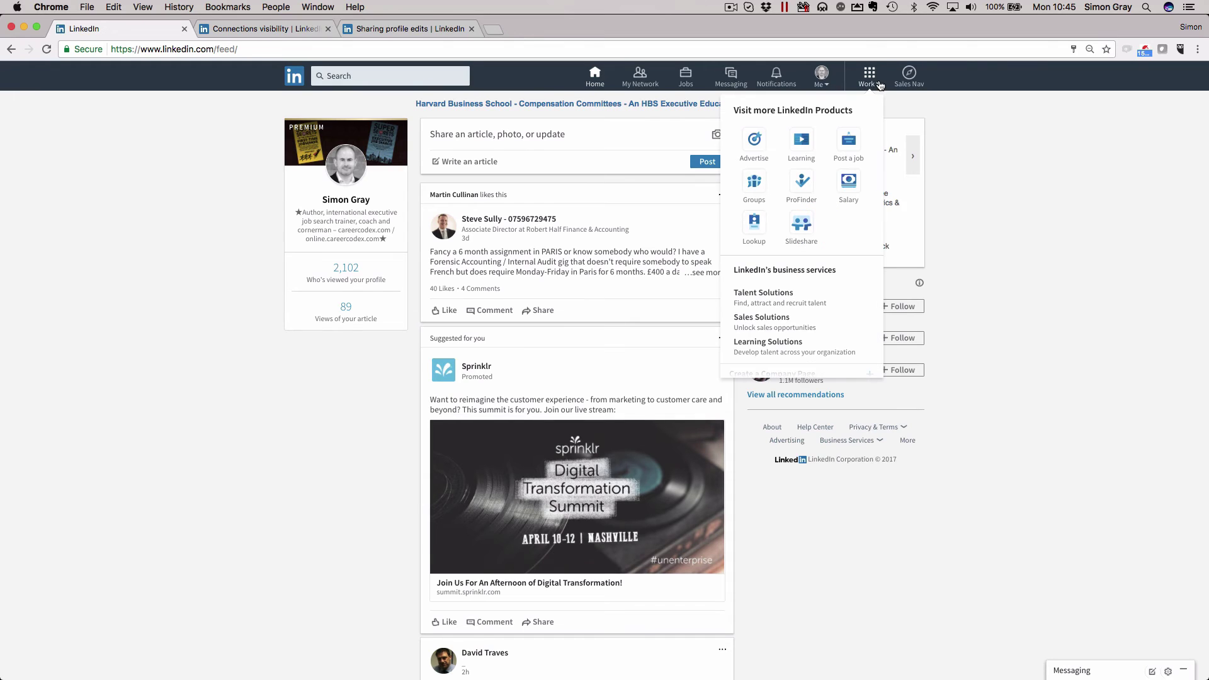
{"action": "left_click", "coordinate": [756, 189]}
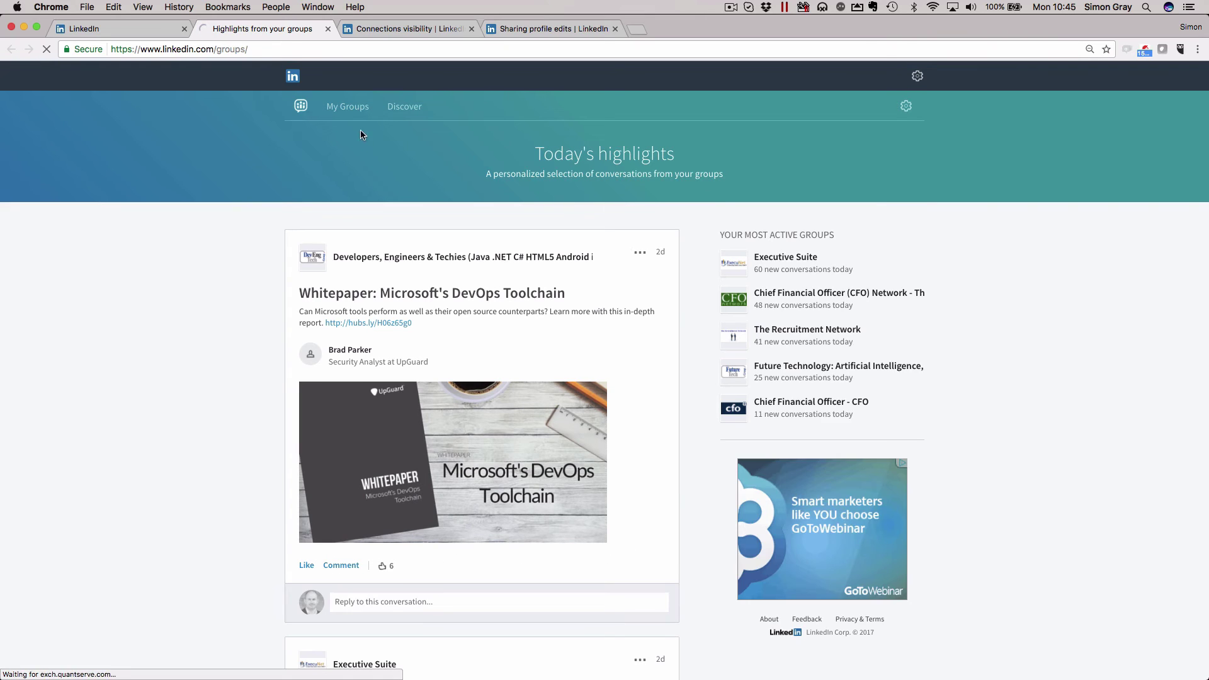
{"action": "left_click", "coordinate": [350, 108]}
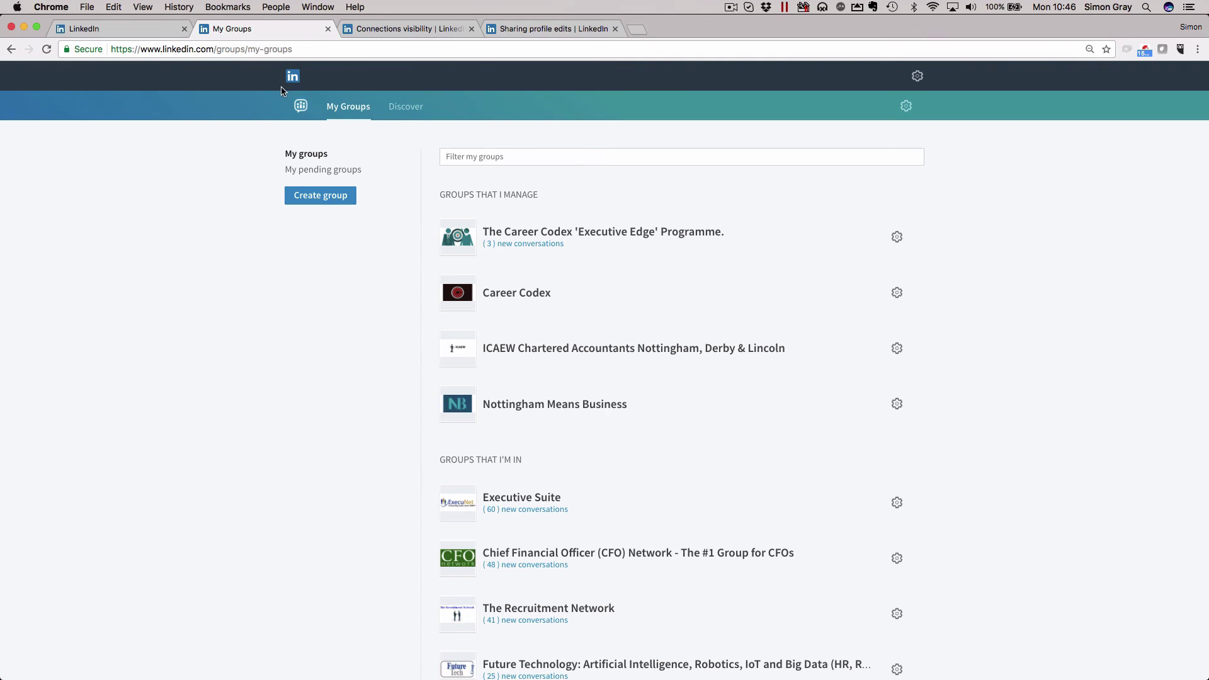
From the home feed, open the account's communications settings and expand the Group notifications option to view its choice
{"action": "left_click", "coordinate": [150, 33]}
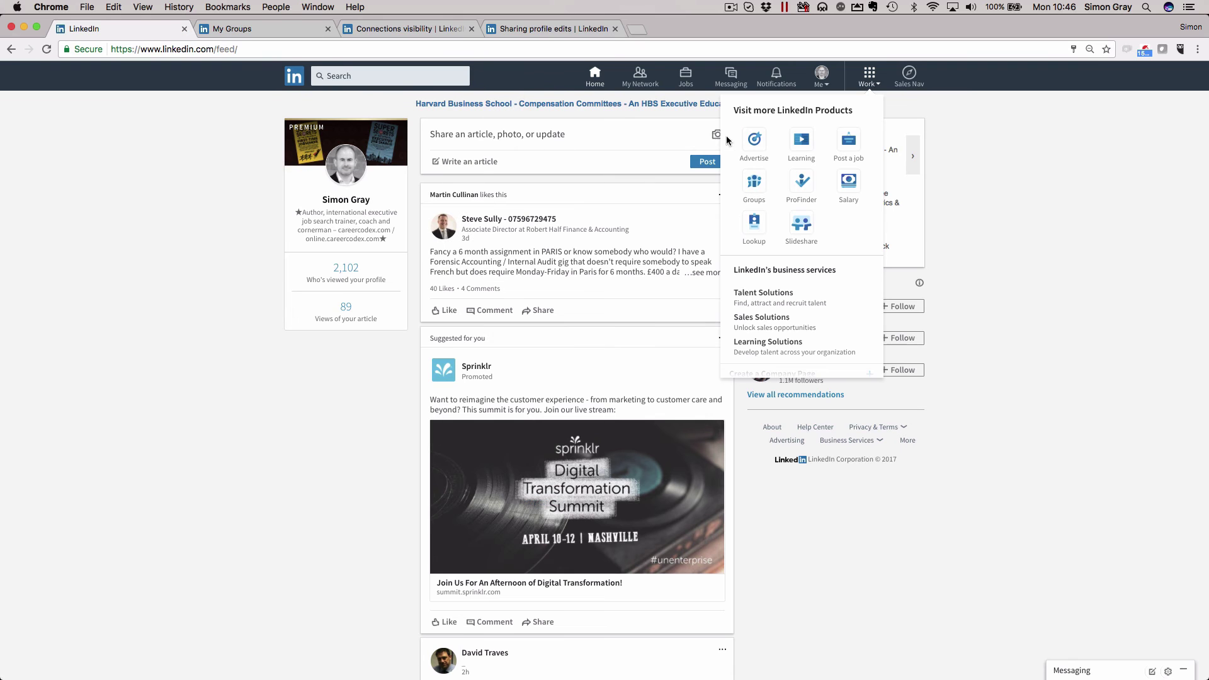
{"action": "left_click", "coordinate": [825, 85]}
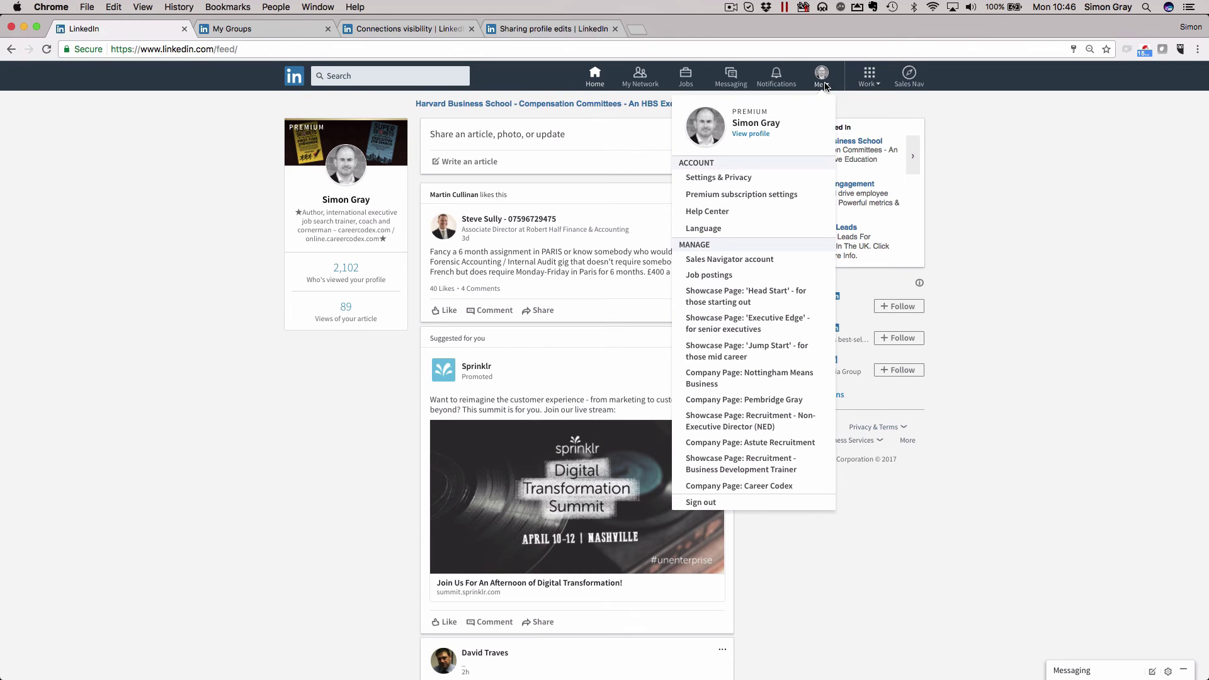
{"action": "left_click", "coordinate": [724, 181]}
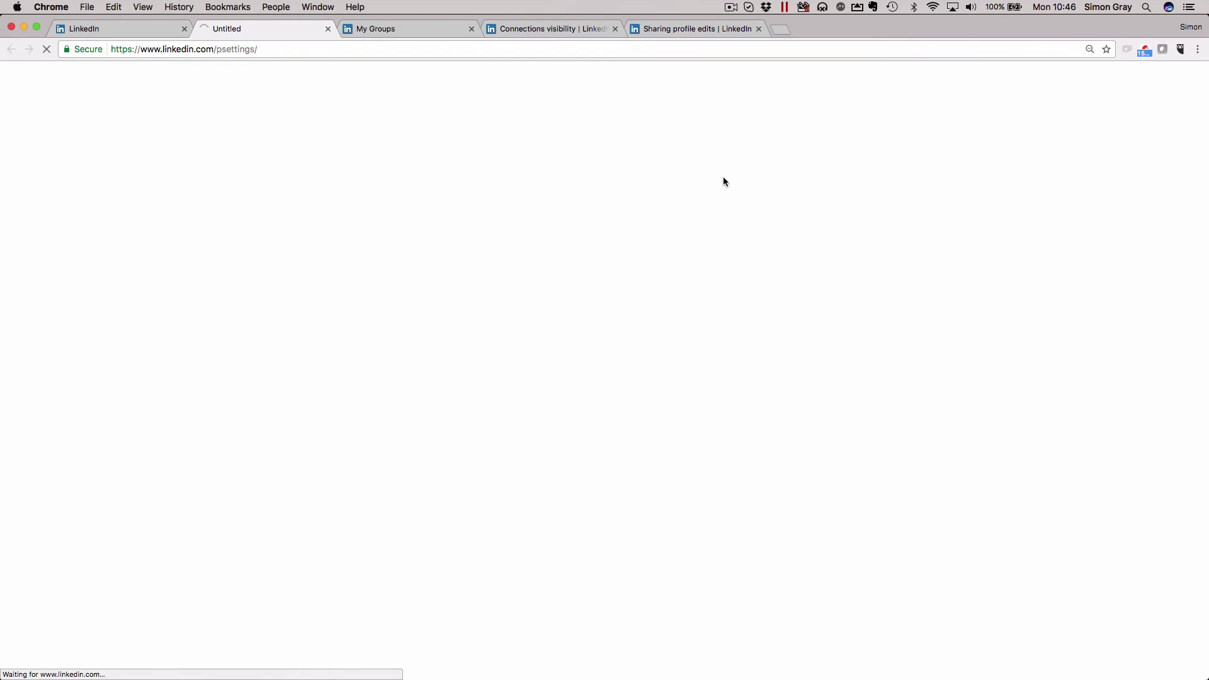
{"action": "left_click", "coordinate": [793, 251]}
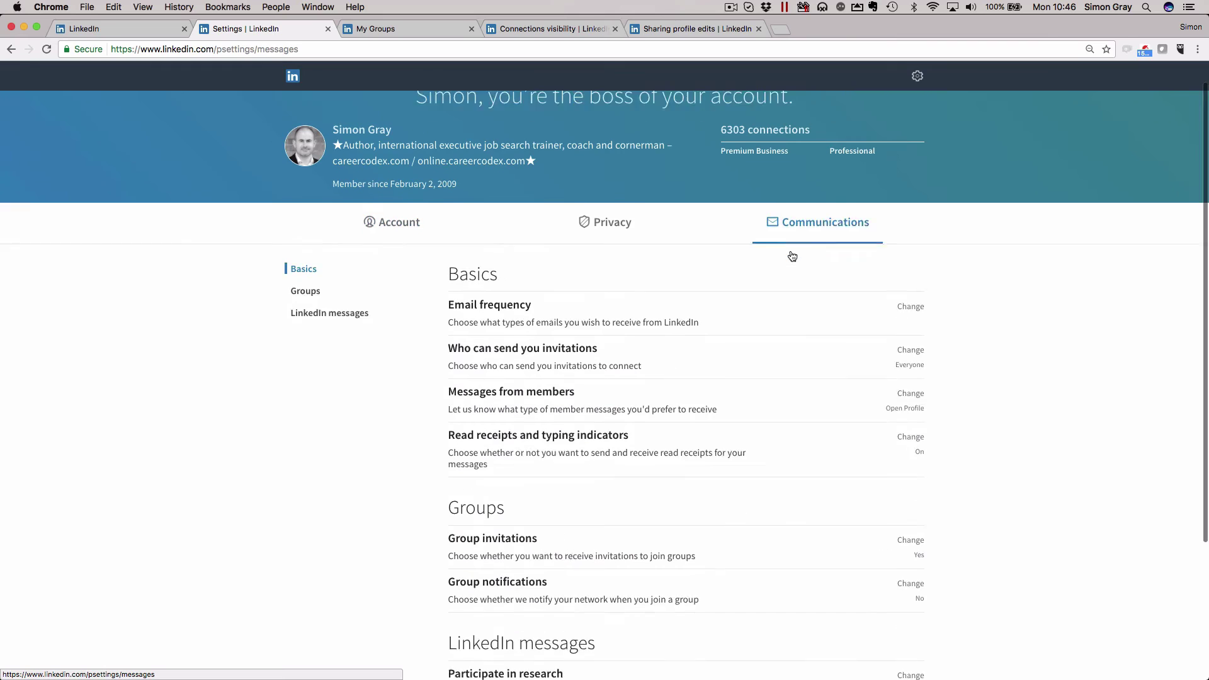
{"action": "scroll", "coordinate": [792, 256], "scroll_direction": "down", "scroll_amount": 2}
{"action": "scroll", "coordinate": [766, 380], "scroll_direction": "down", "scroll_amount": 2}
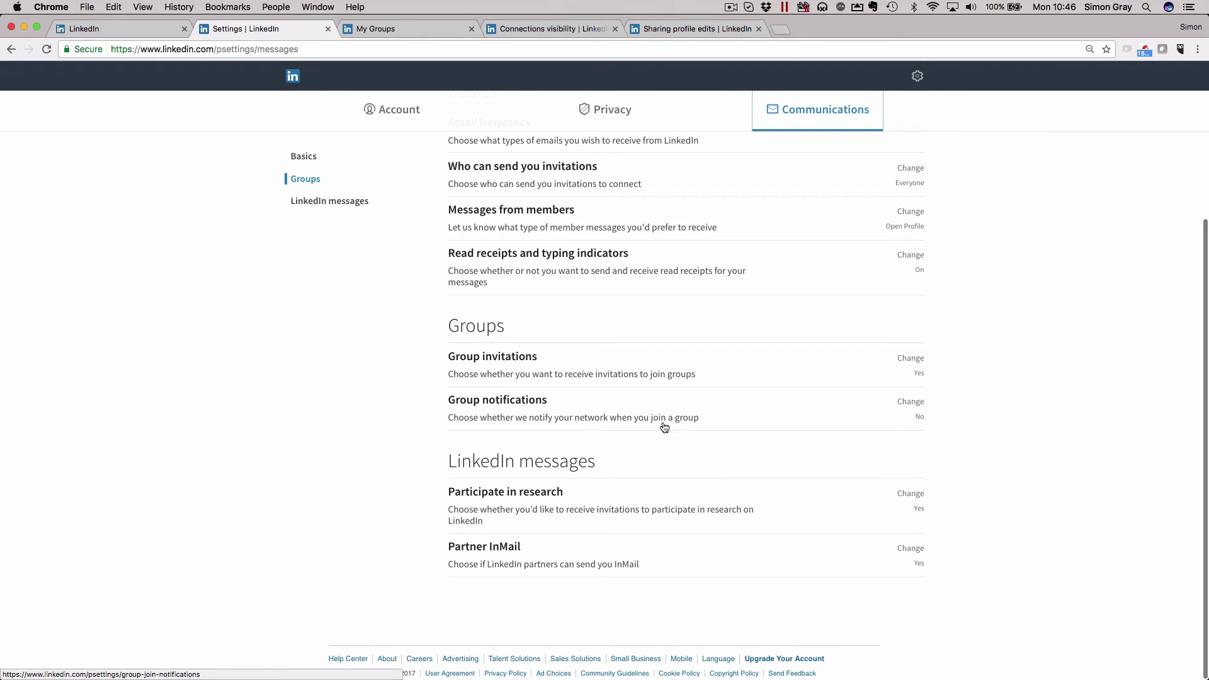
{"action": "left_click", "coordinate": [919, 406]}
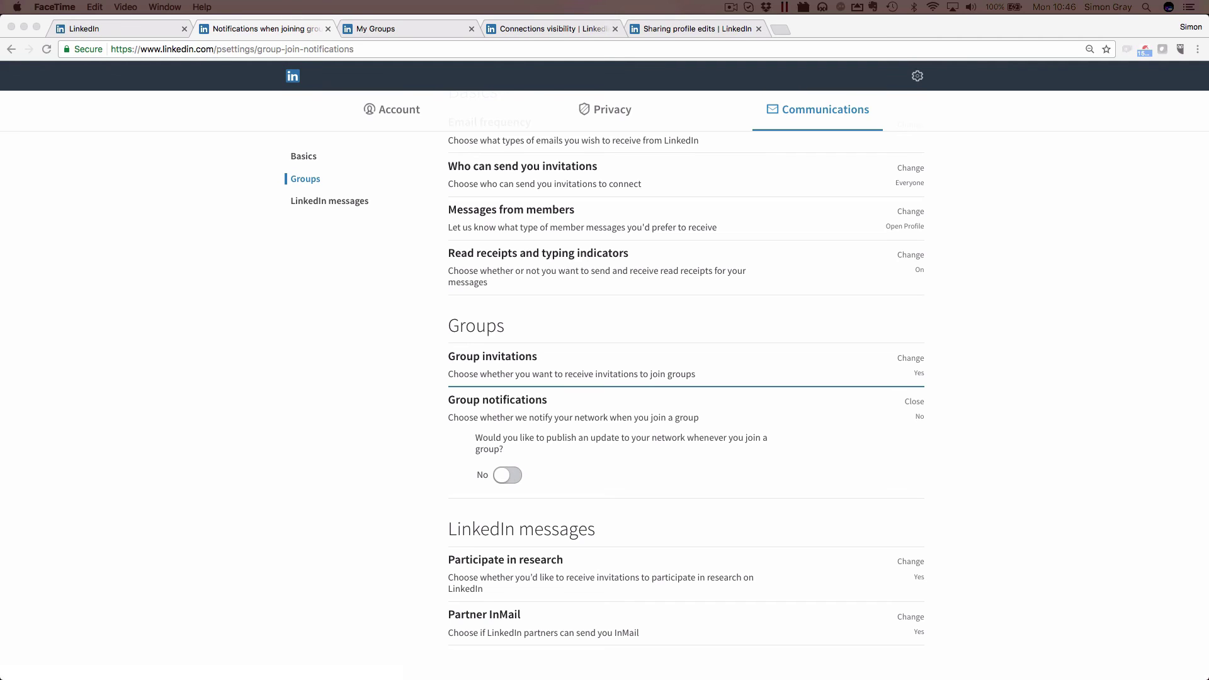
{"action": "left_click", "coordinate": [521, 501]}
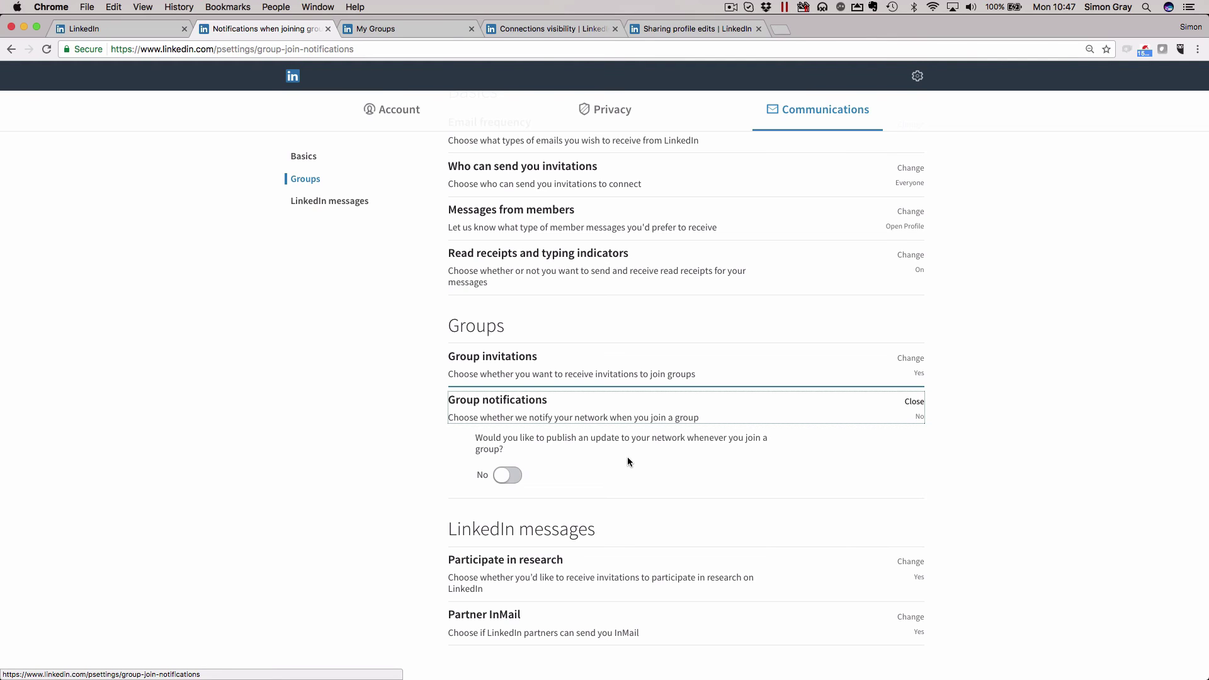
{"action": "scroll", "coordinate": [628, 456], "scroll_direction": "up", "scroll_amount": 5}
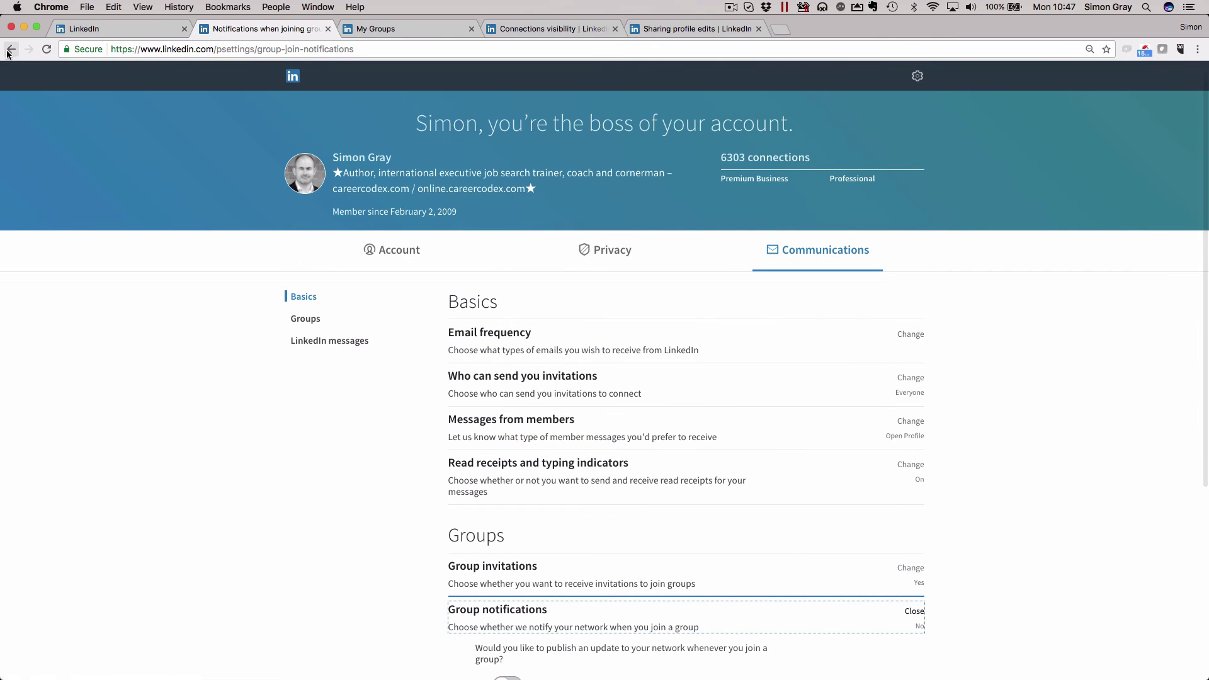
Return to the home feed, open your own profile and open its public profile settings for editing
{"action": "left_click", "coordinate": [80, 29]}
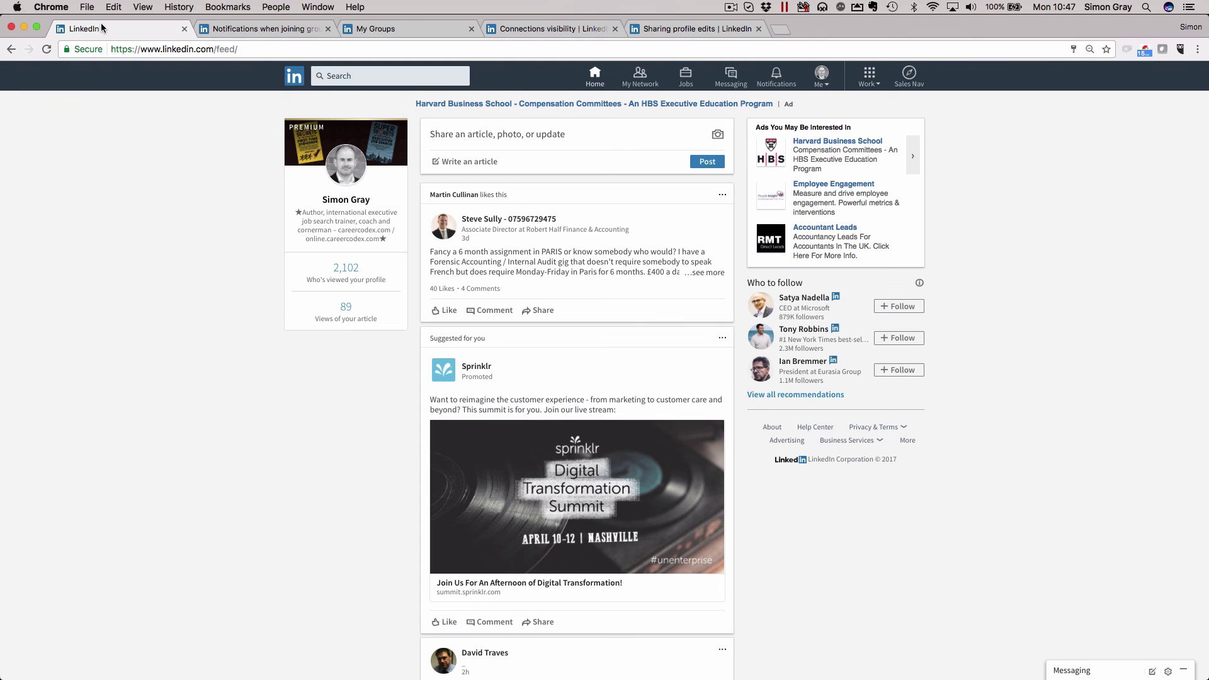
{"action": "left_click", "coordinate": [827, 86]}
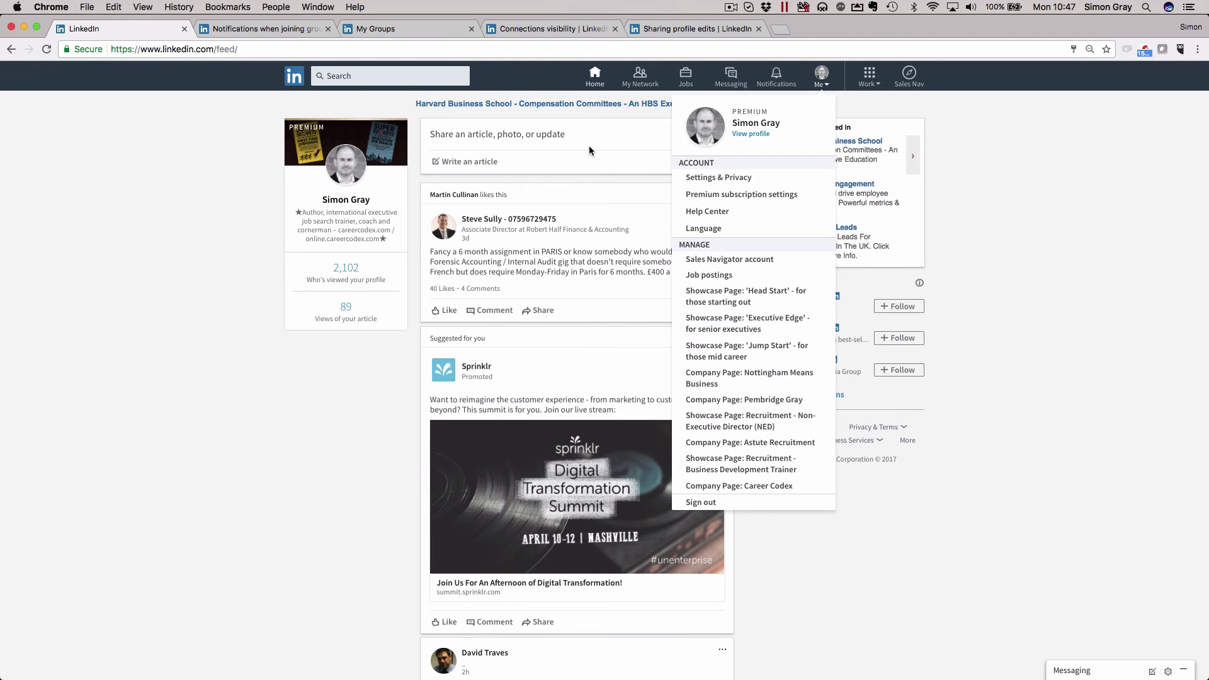
{"action": "left_click", "coordinate": [347, 169]}
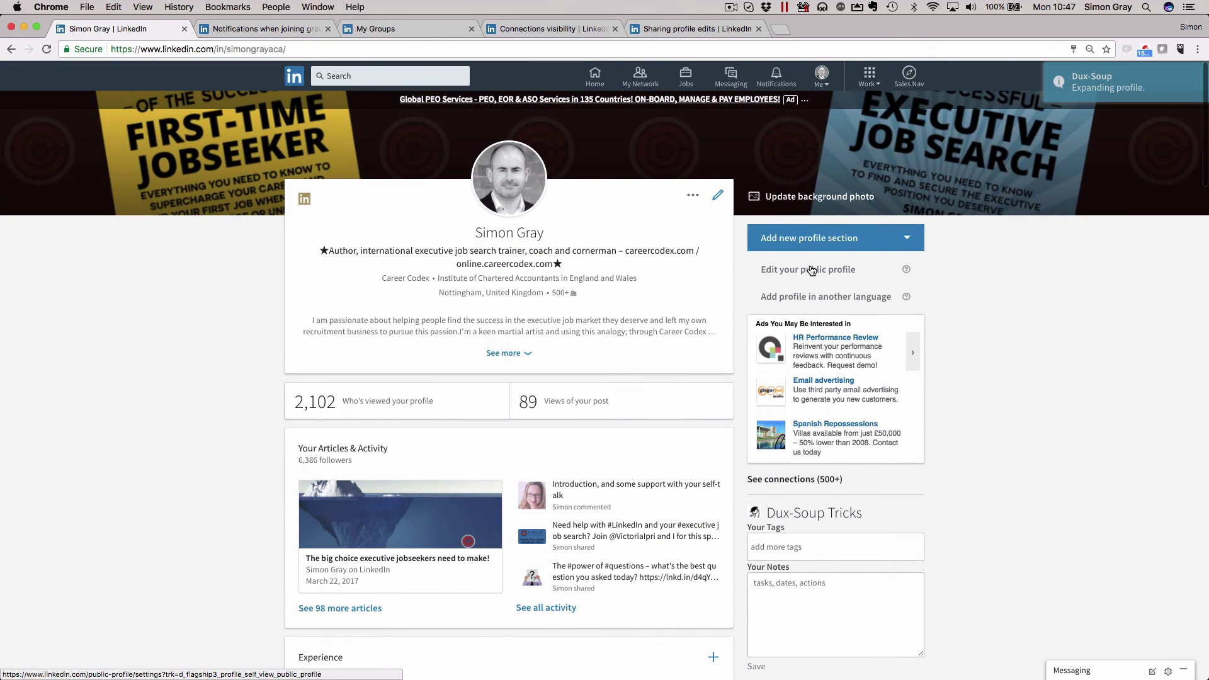
{"action": "left_click", "coordinate": [812, 270]}
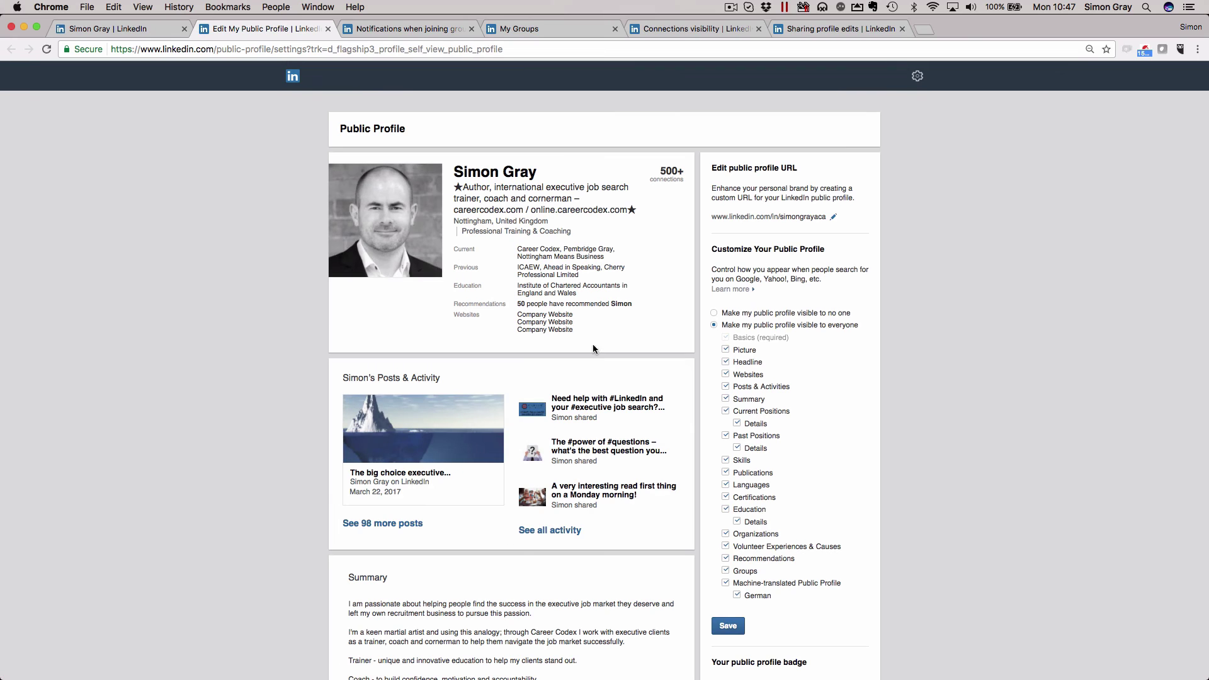
Hide the Groups section from the public profile and save the settings
{"action": "scroll", "coordinate": [749, 475], "scroll_direction": "down", "scroll_amount": 3}
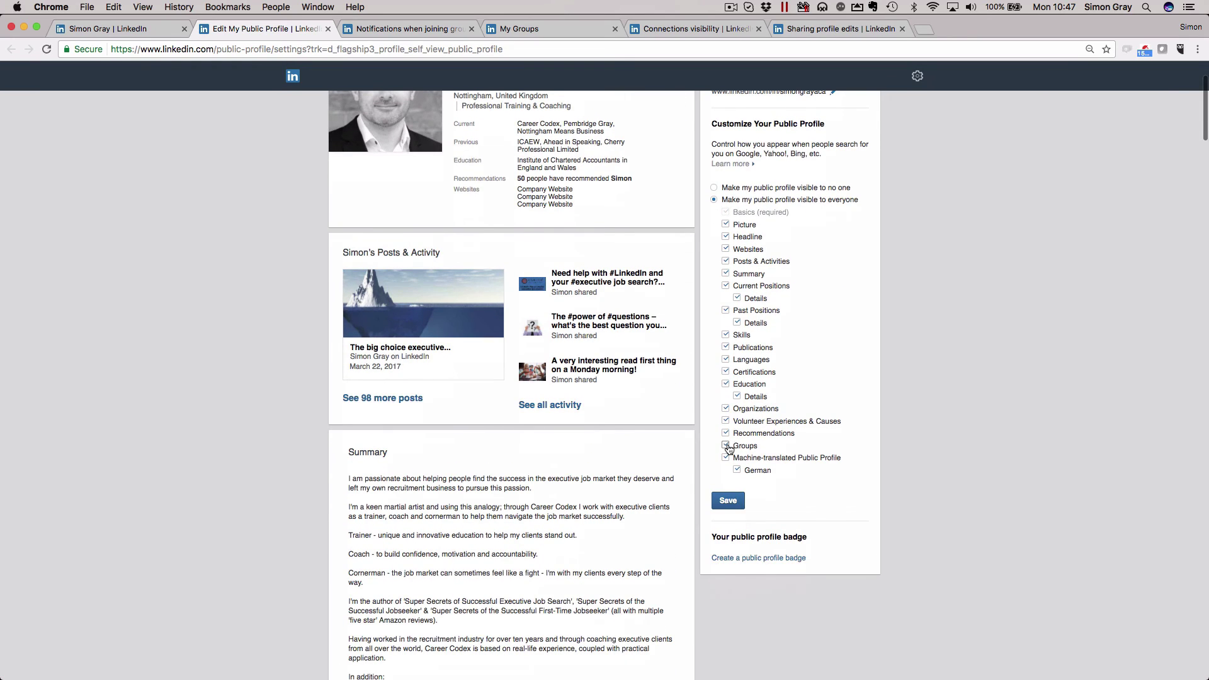
{"action": "left_click", "coordinate": [726, 446]}
{"action": "left_click", "coordinate": [728, 501]}
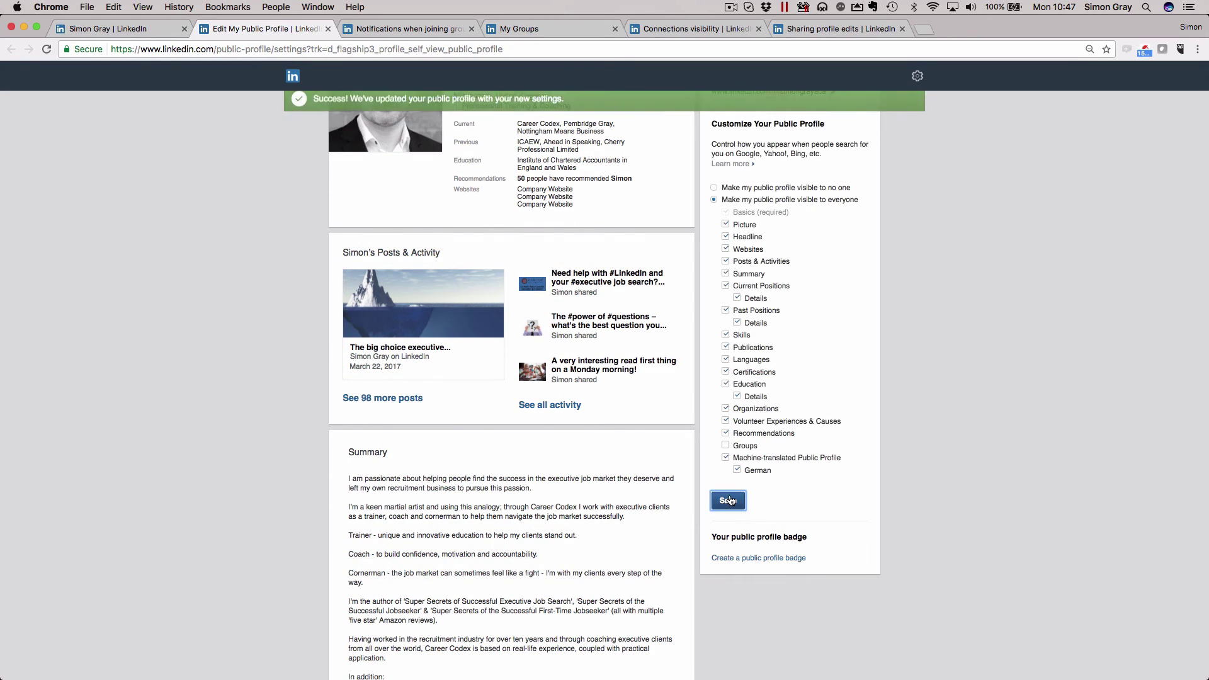
Make the Groups section visible on the public profile again and save the settings
{"action": "scroll", "coordinate": [749, 416], "scroll_direction": "up", "scroll_amount": 2}
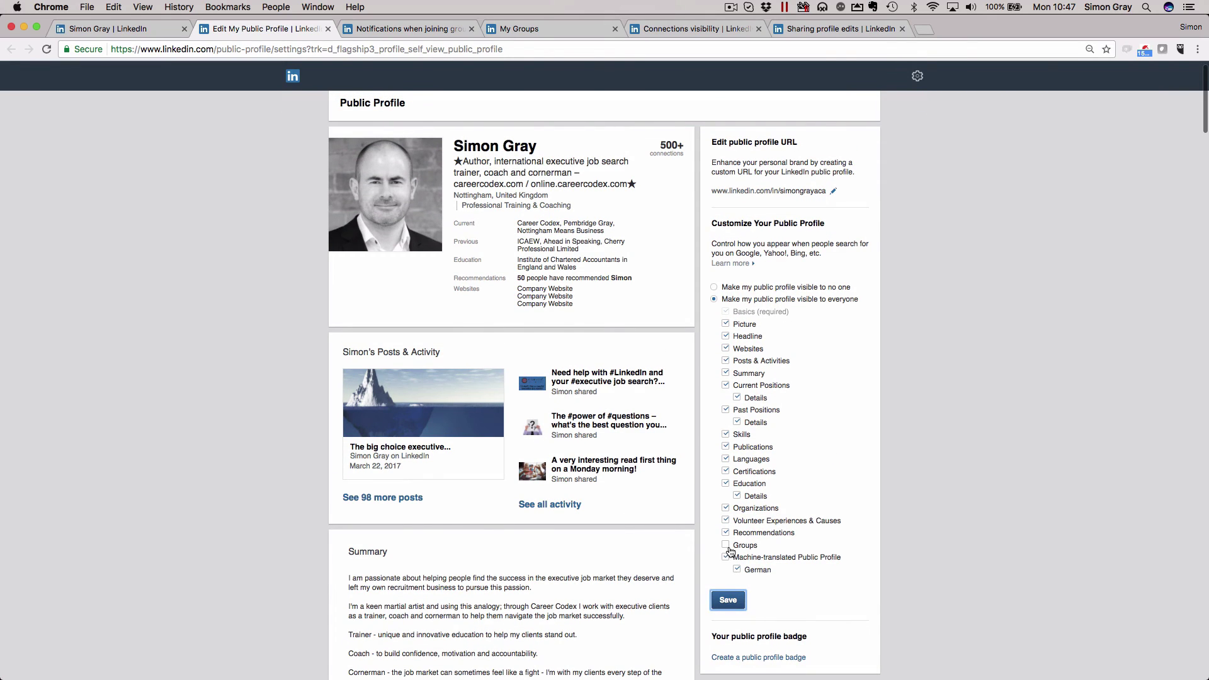
{"action": "left_click", "coordinate": [726, 546]}
{"action": "left_click", "coordinate": [729, 600]}
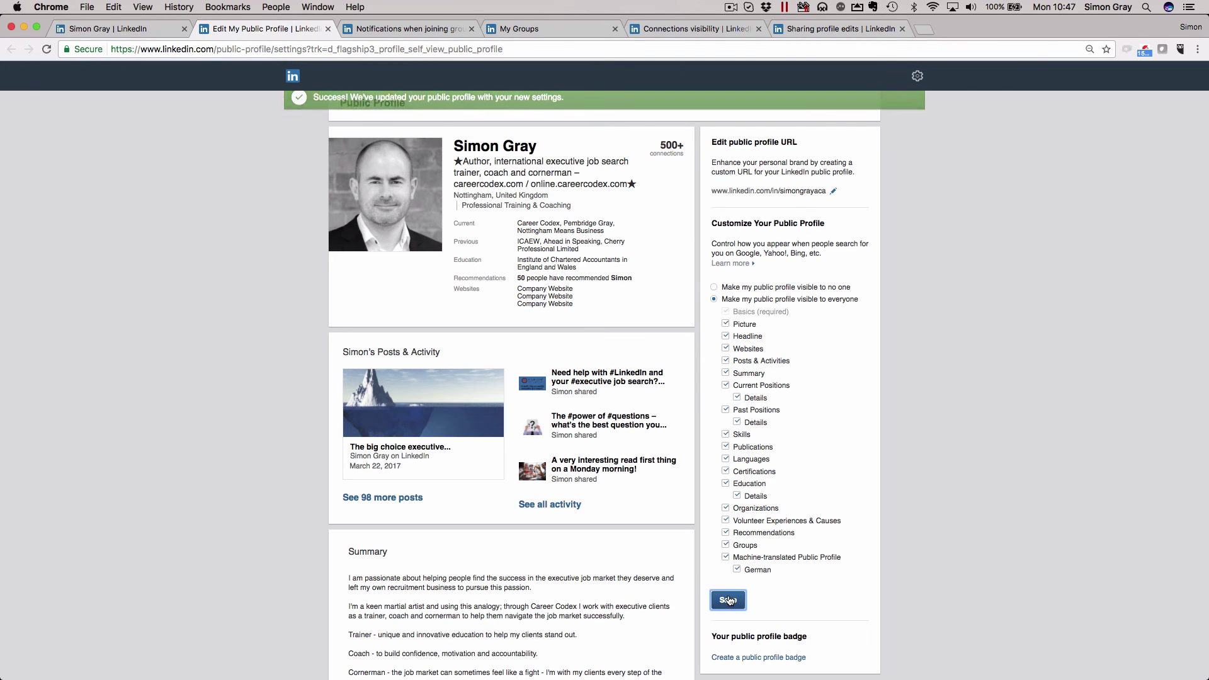
{"action": "scroll", "coordinate": [556, 305], "scroll_direction": "up", "scroll_amount": 1}
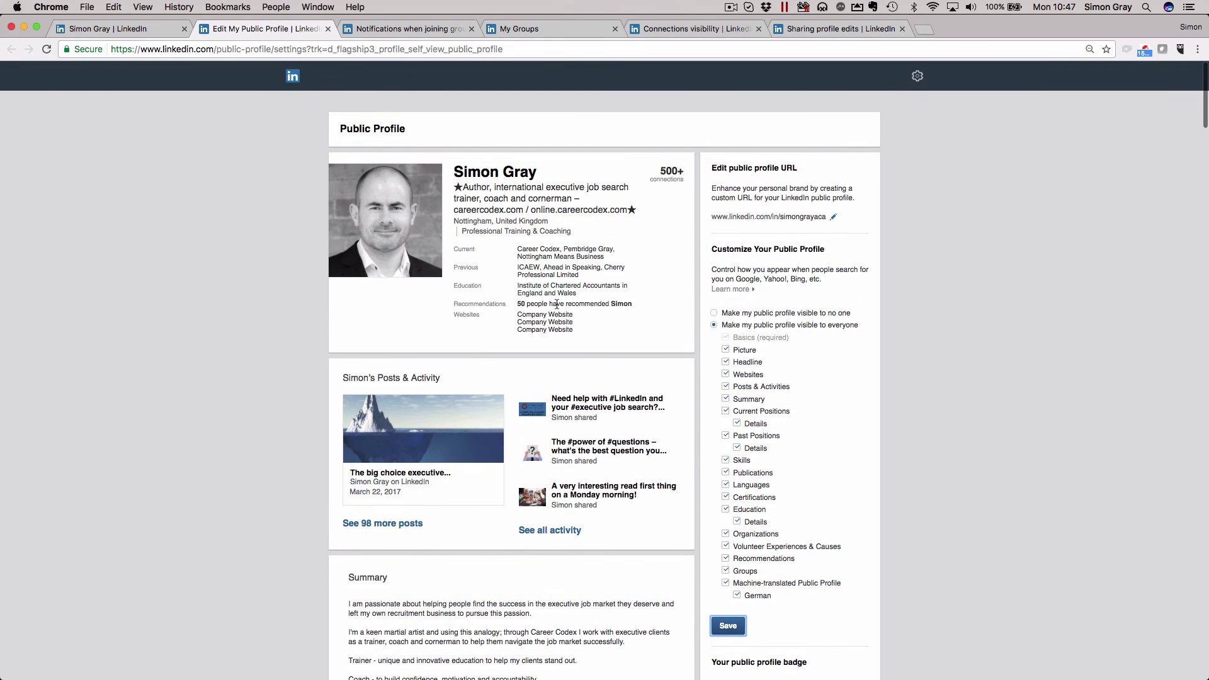
View the My Groups list again and return to your own profile page
{"action": "left_click", "coordinate": [550, 27]}
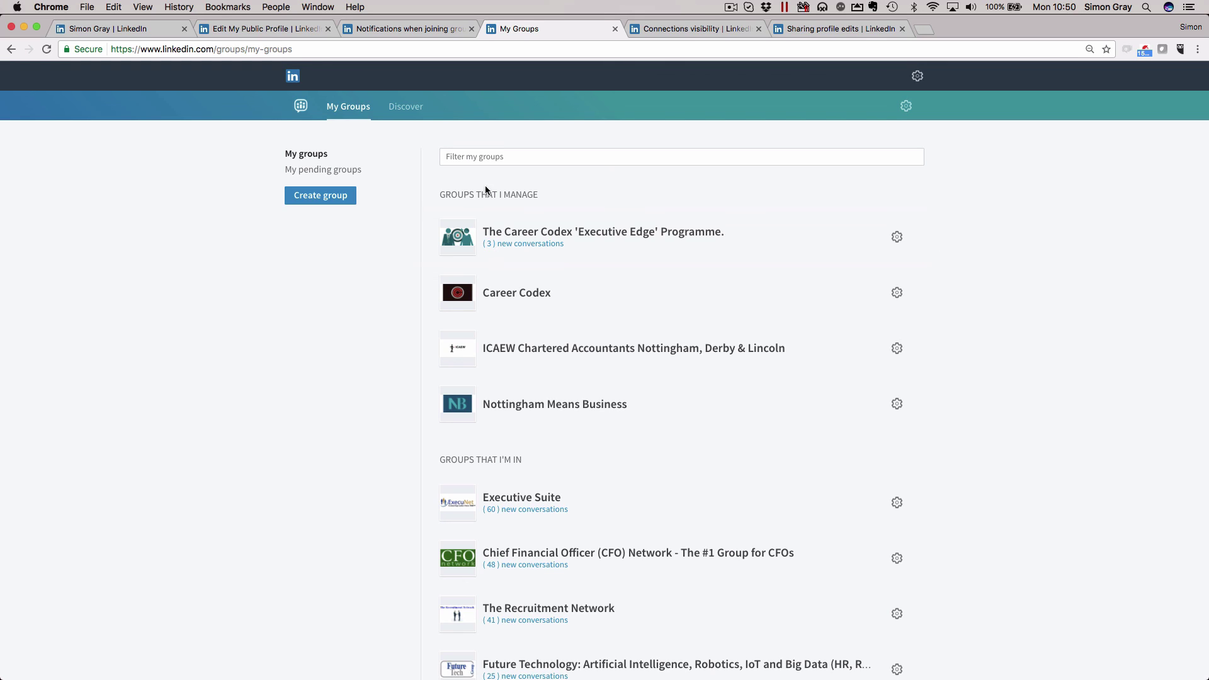
{"action": "left_click", "coordinate": [154, 29]}
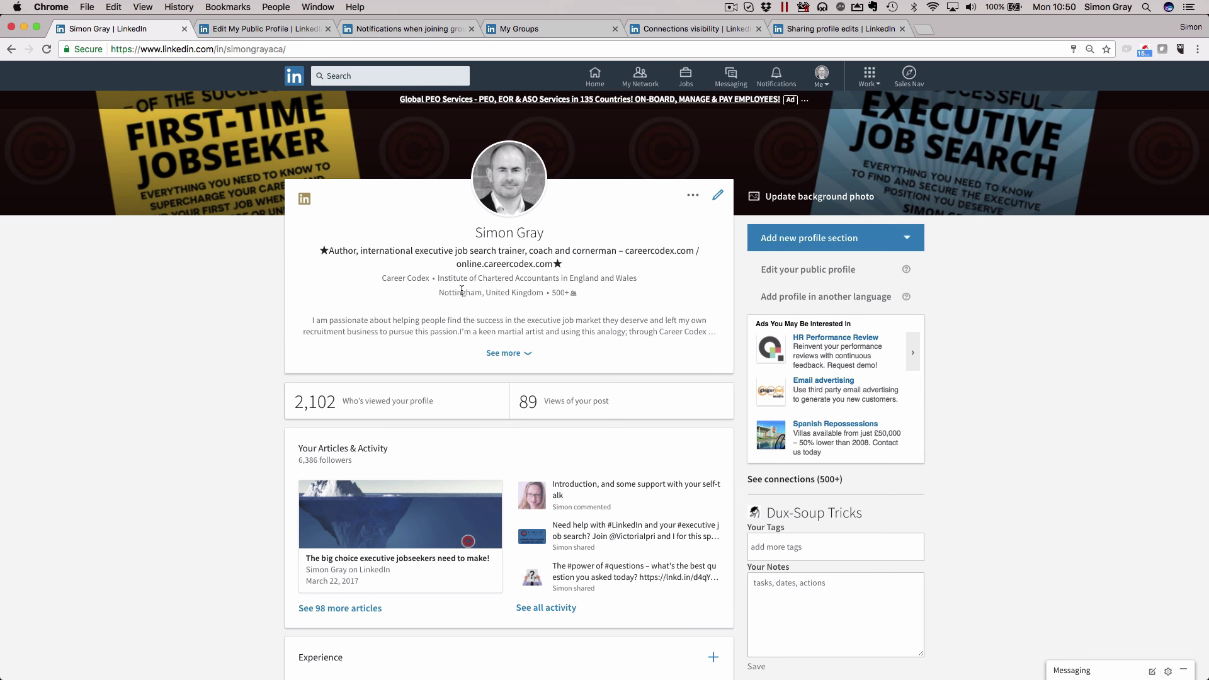